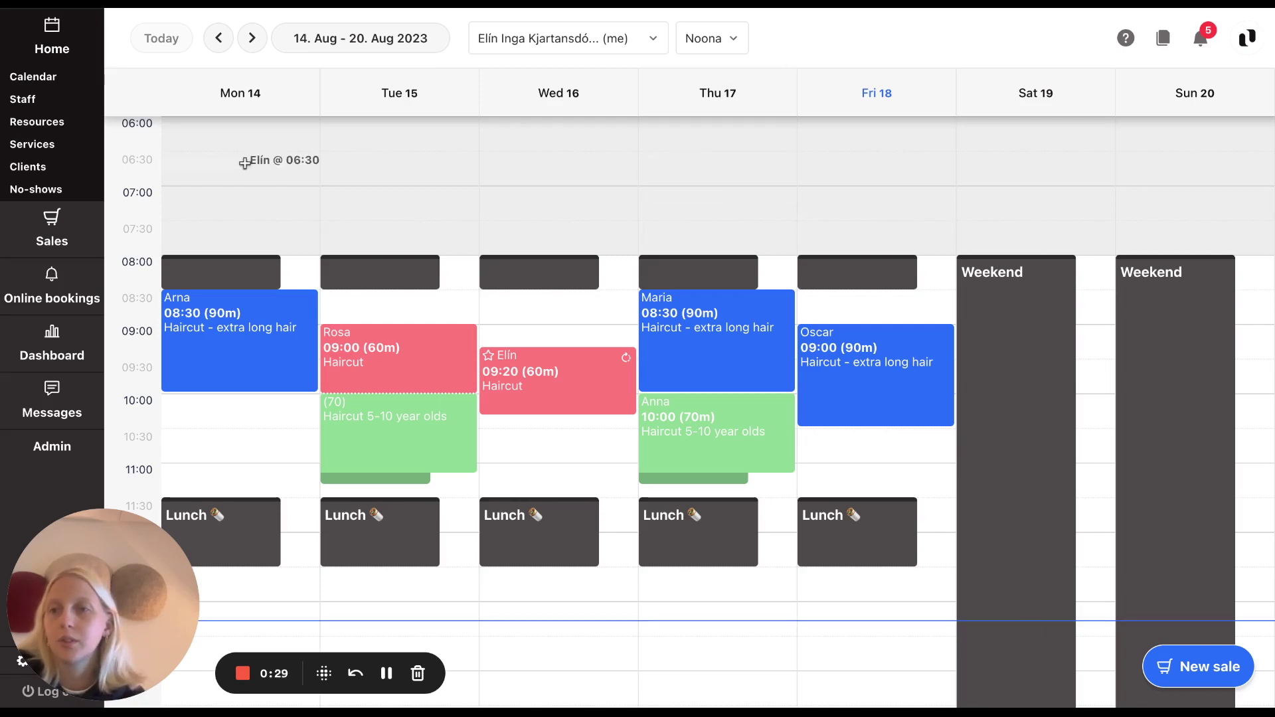
Switch from the weekly calendar to the Services list showing the three haircut services.
left_click(32, 144)
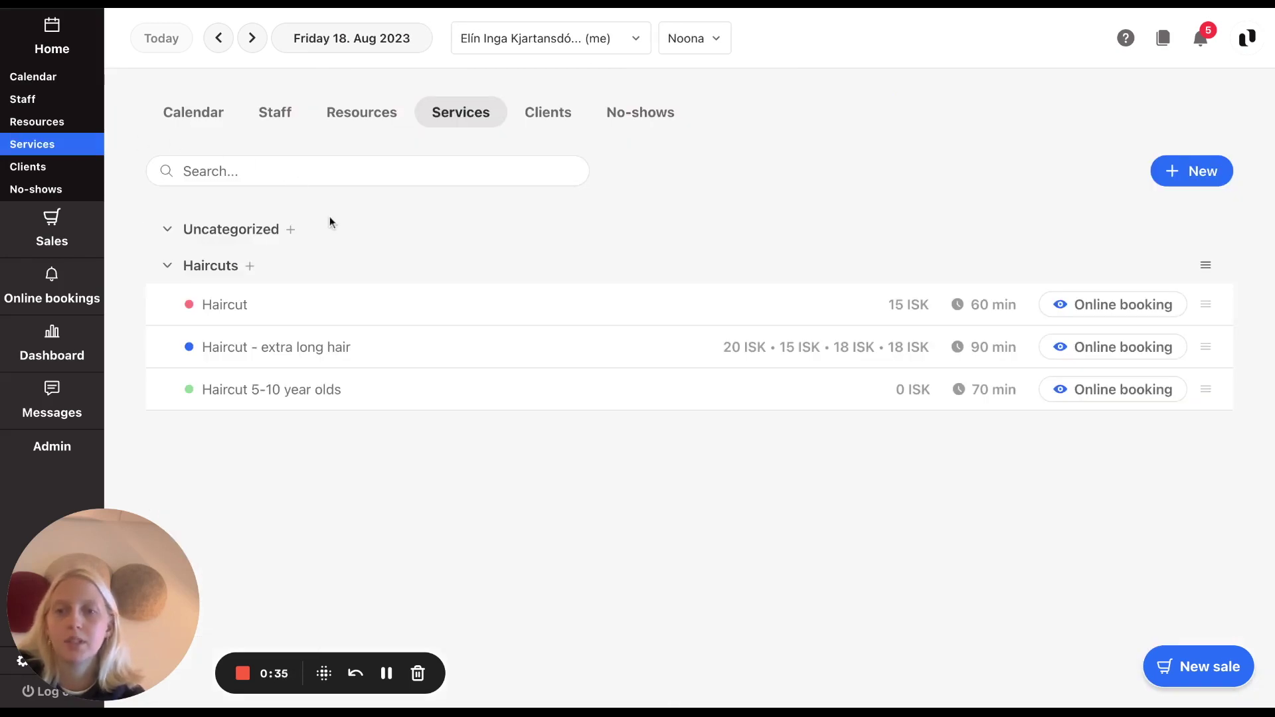
Edit 'Haircut - extra long hair' and view its Online bookings settings.
left_click(324, 348)
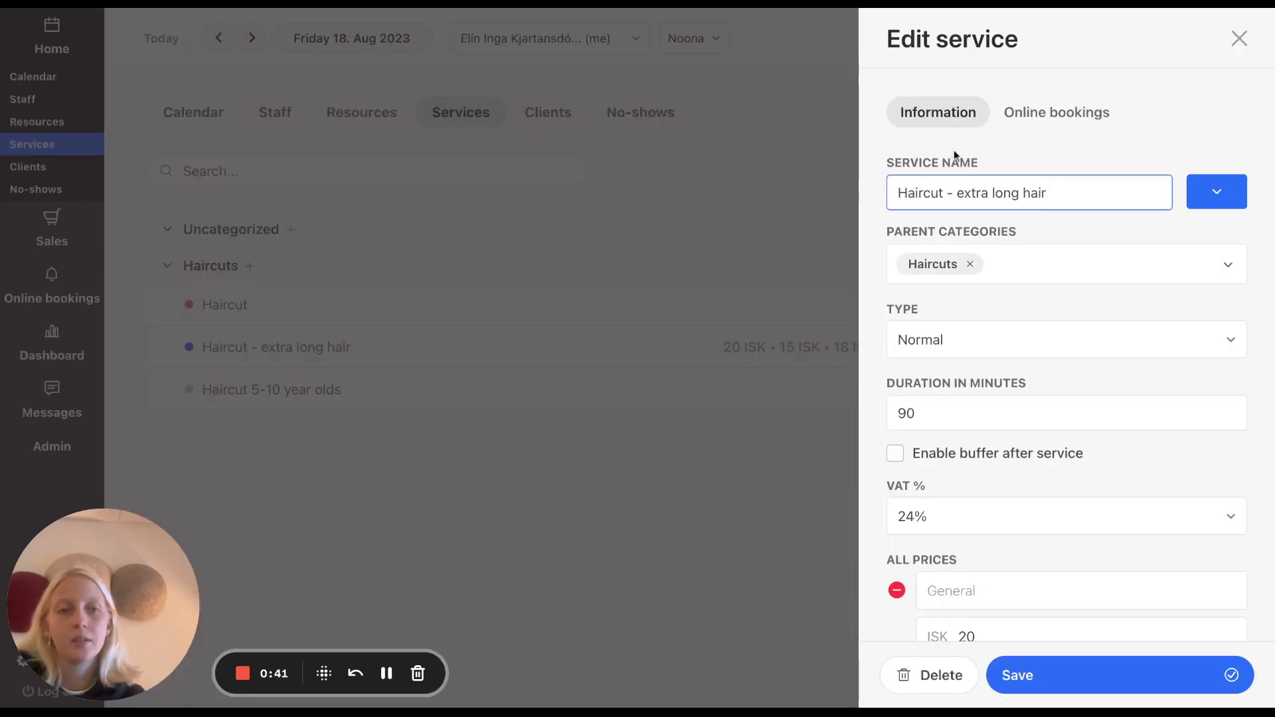
left_click(1075, 112)
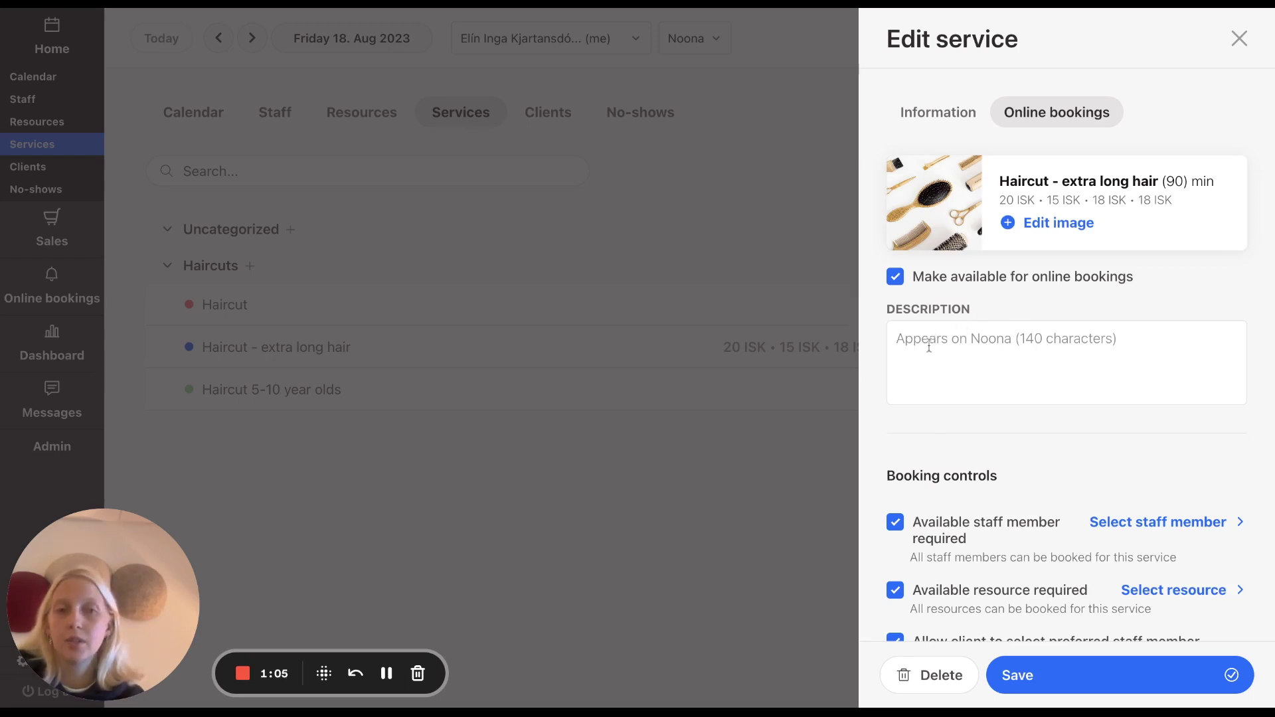
scroll(929, 345, "down", 1)
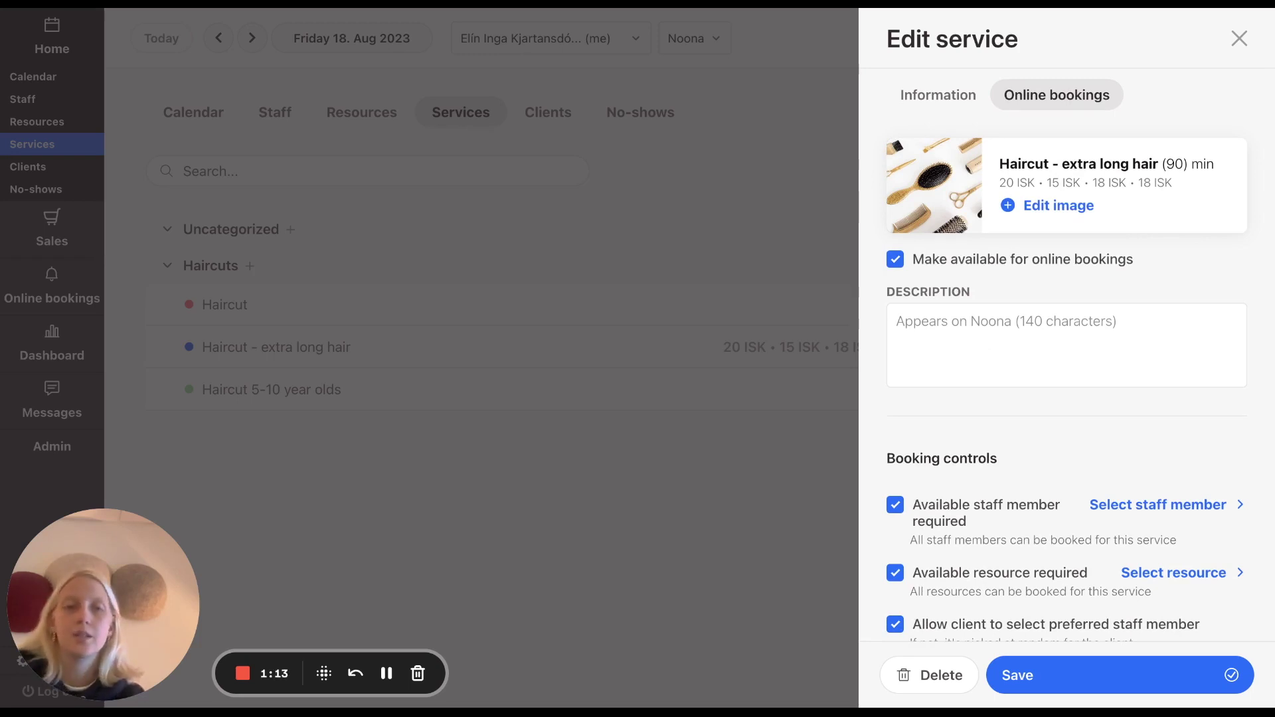
type("Hai")
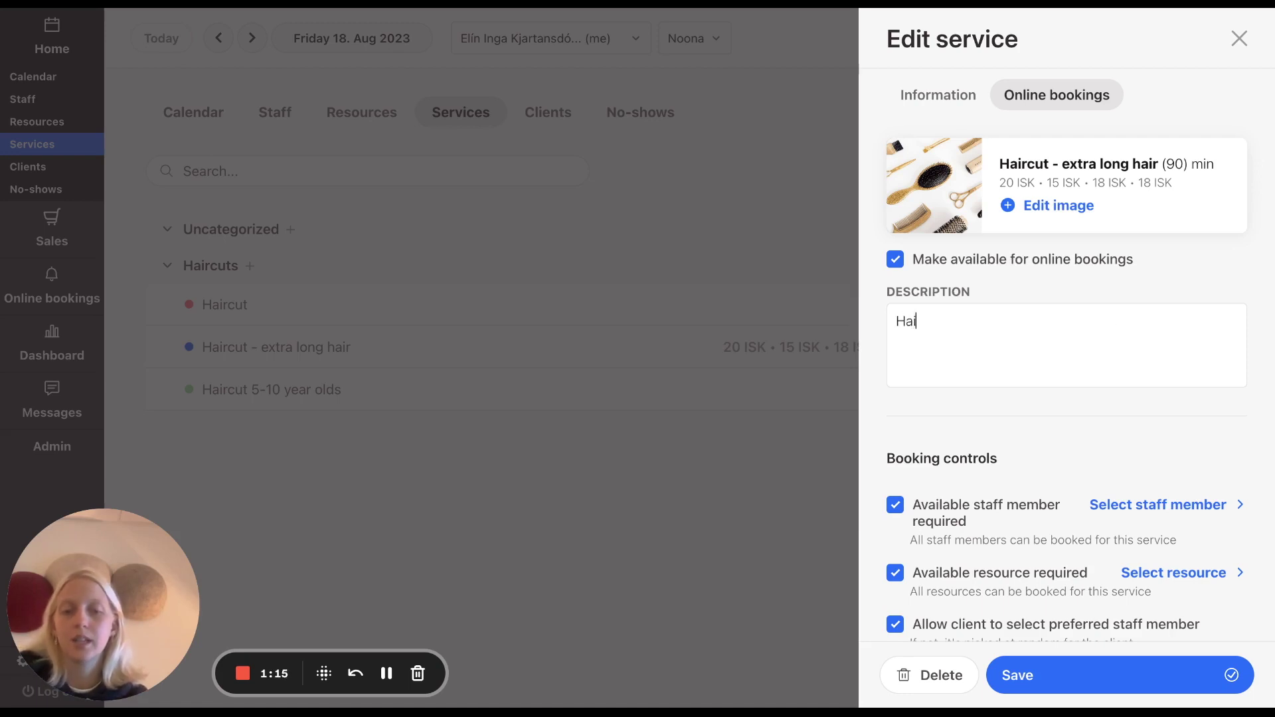
type("rcut ")
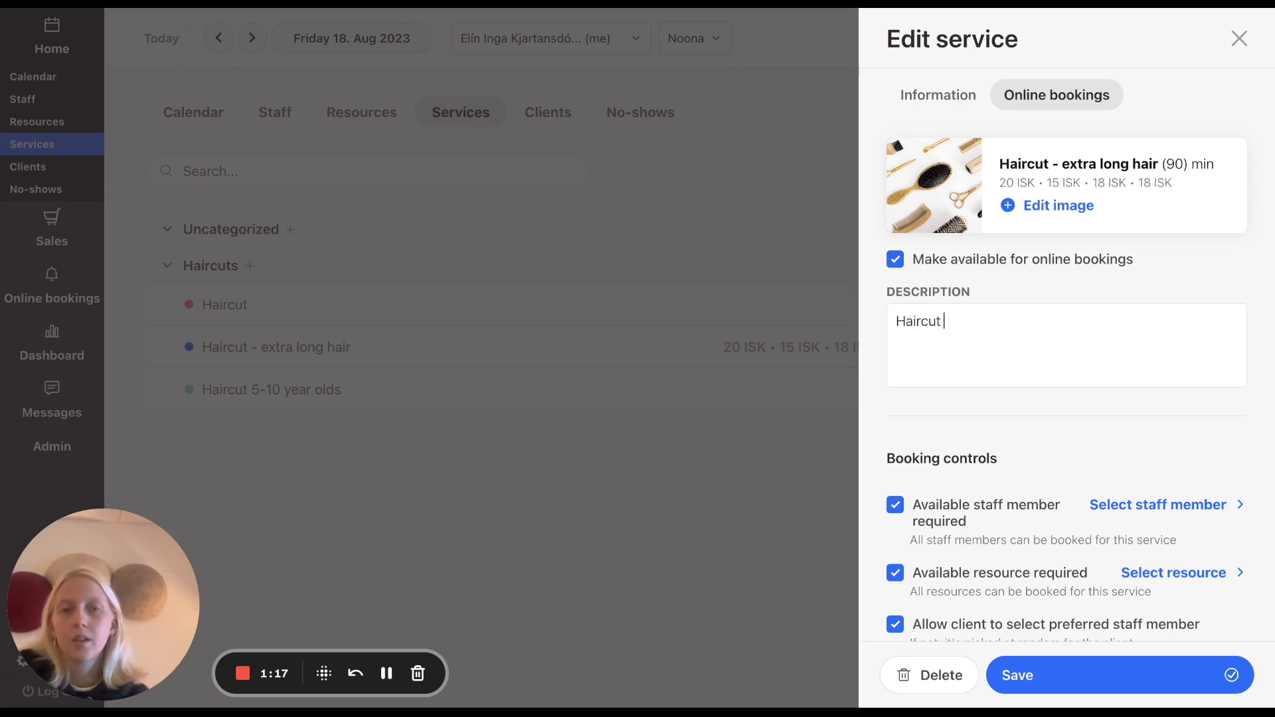
type("for ")
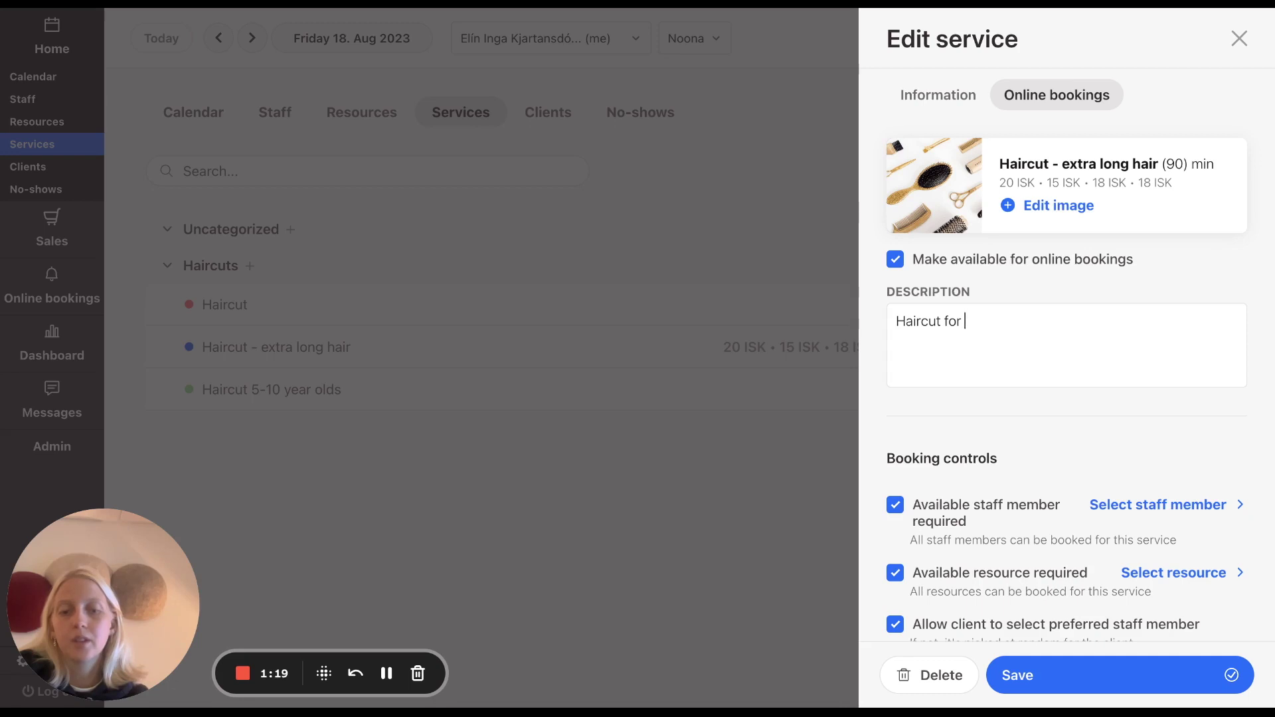
type("should")
type(" length ")
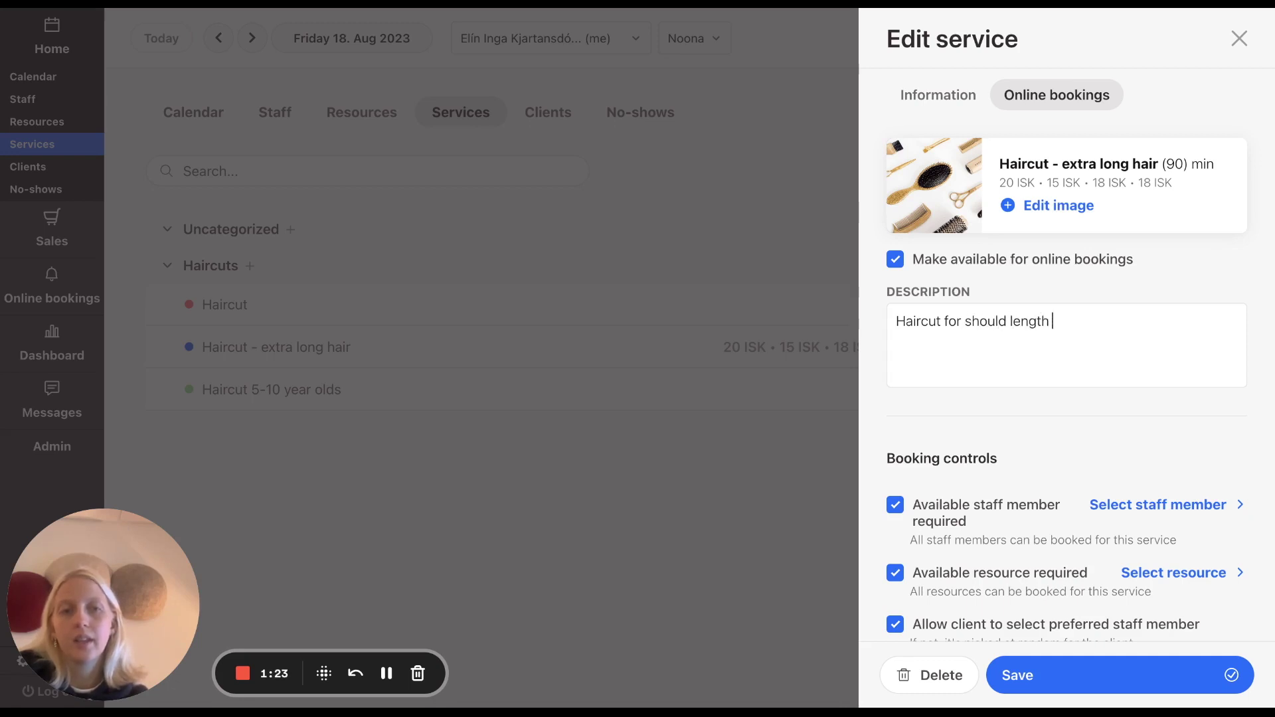
type("hair orlo")
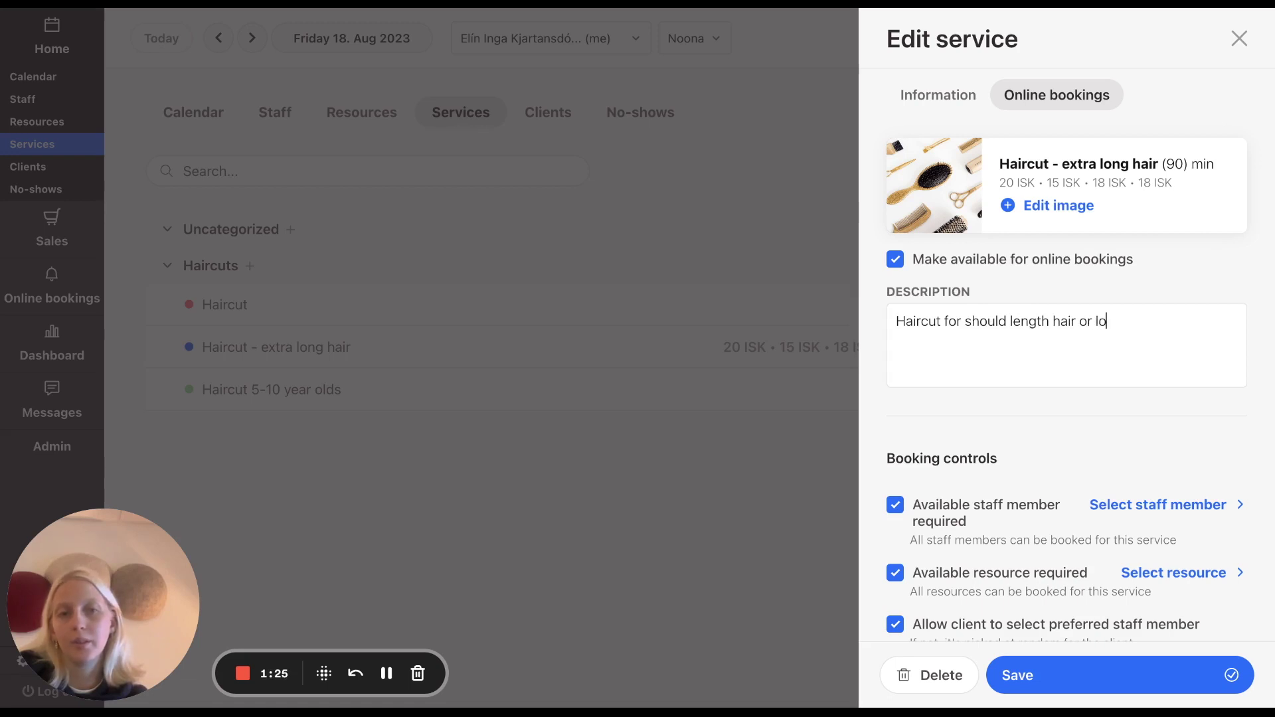
type("nger")
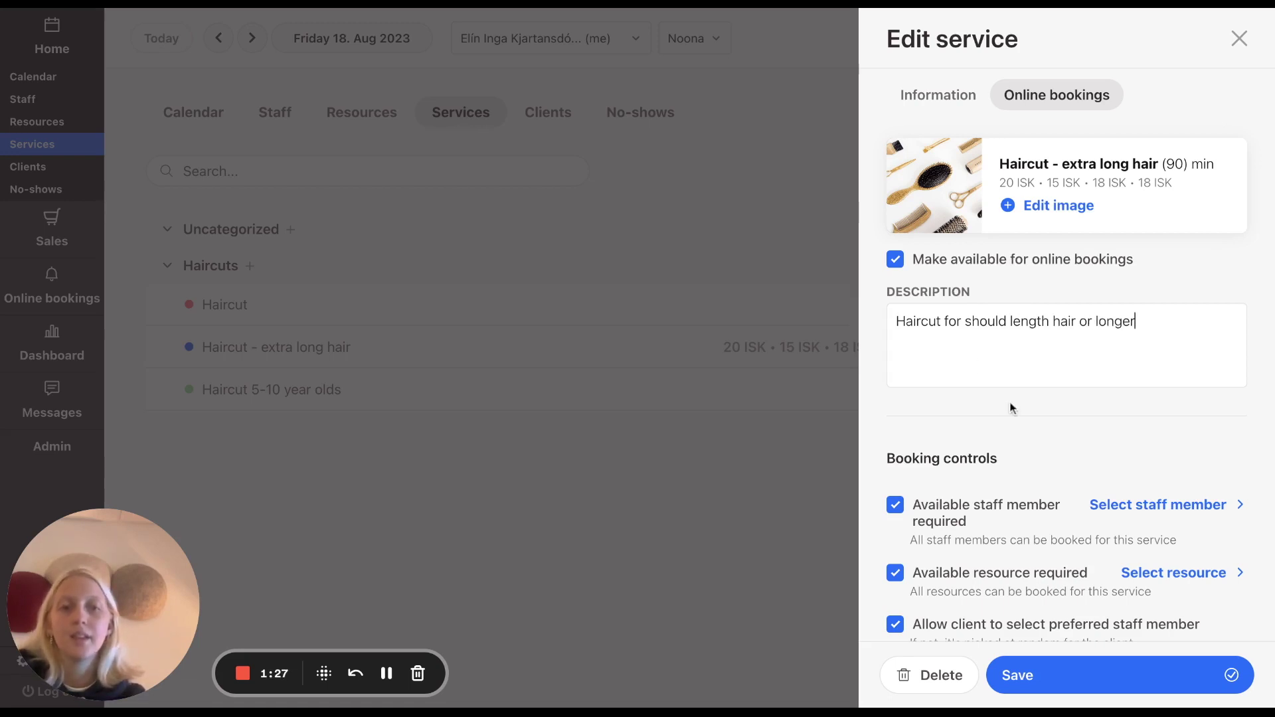
scroll(1012, 407, "down", 2)
scroll(1012, 408, "down", 2)
scroll(1011, 408, "down", 1)
scroll(1011, 407, "down", 1)
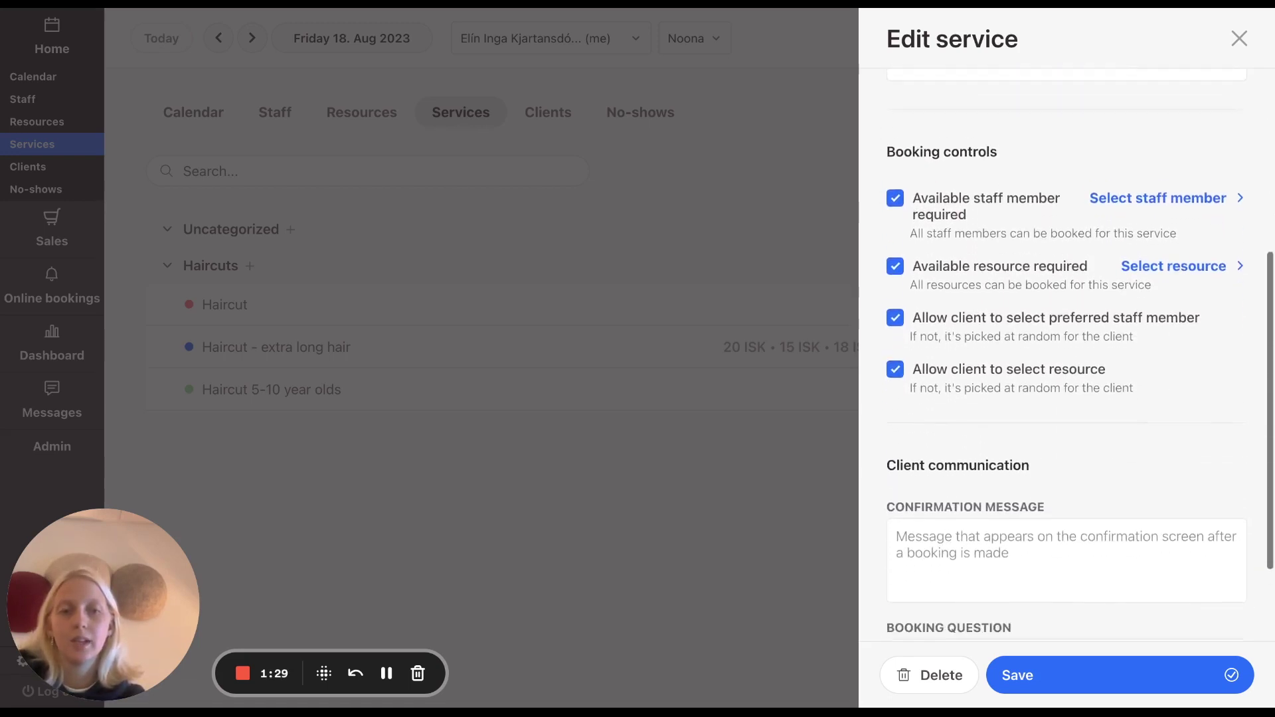
scroll(1010, 408, "down", 1)
scroll(1011, 407, "down", 1)
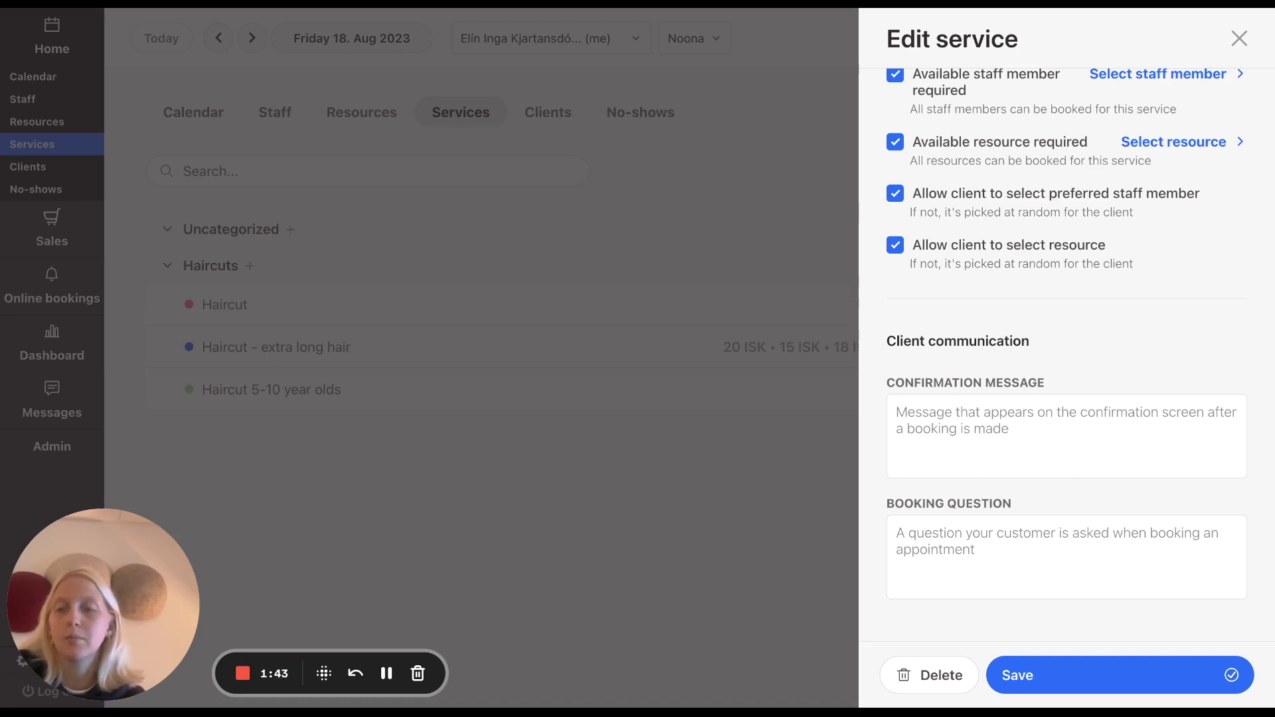
Enter the confirmation message 'Please do not wash your hair before the appointment'.
left_click(939, 430)
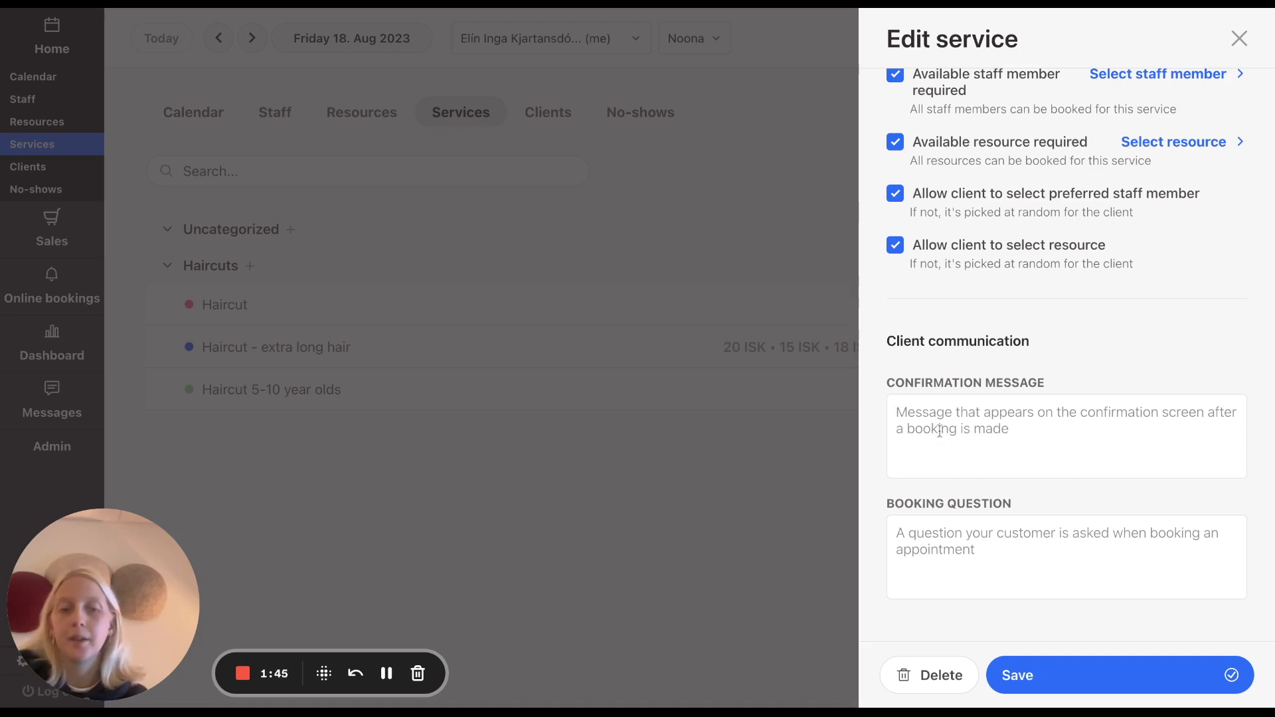
type("Please ")
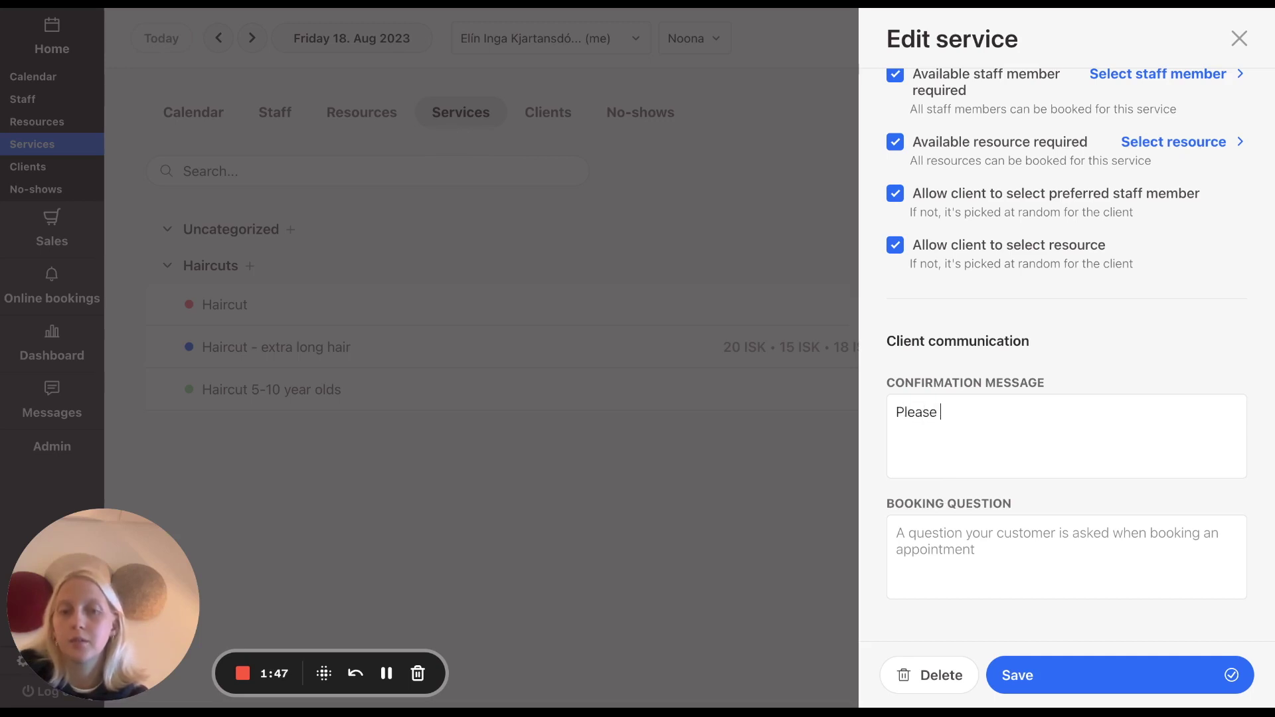
type("do not ")
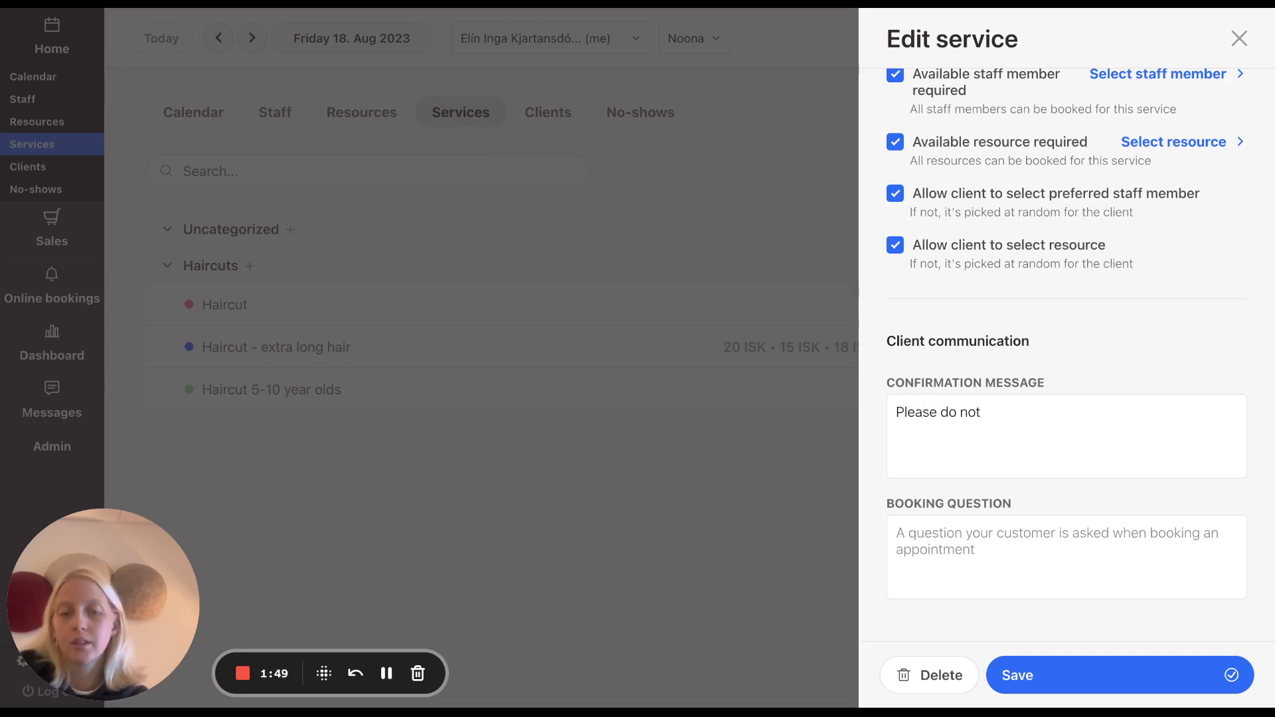
type("wash your hair before the app")
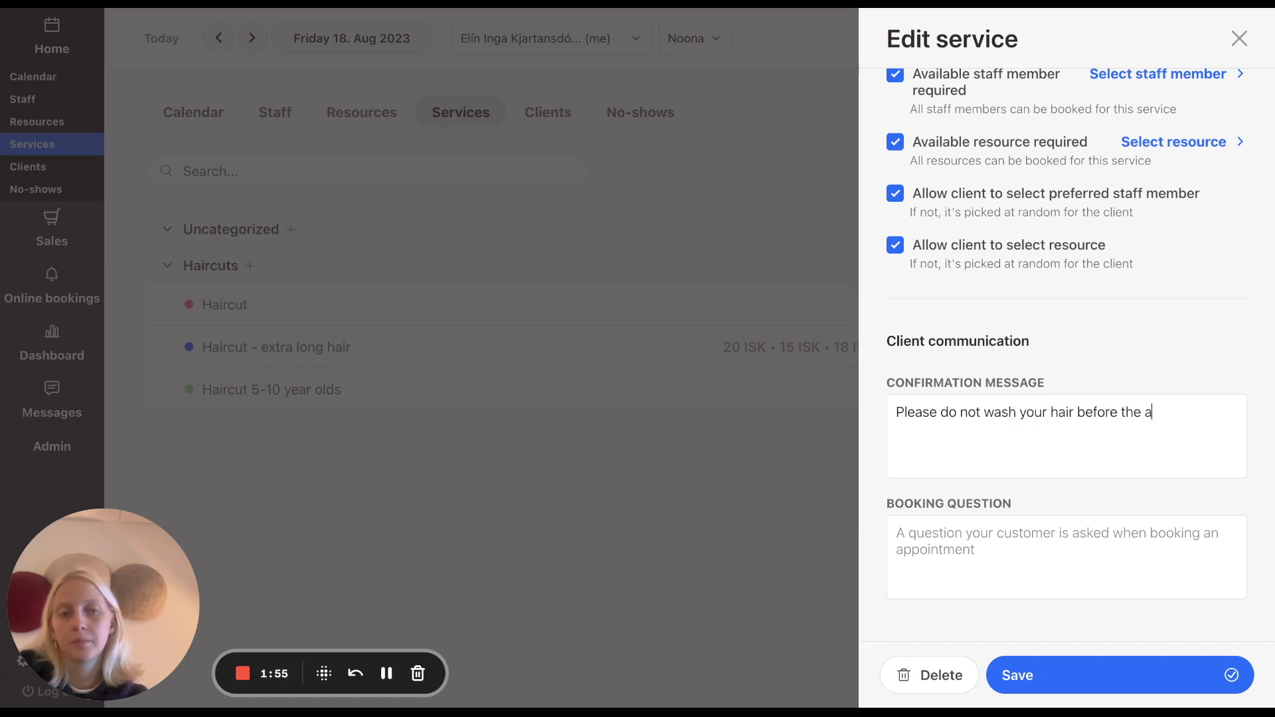
type("ointment")
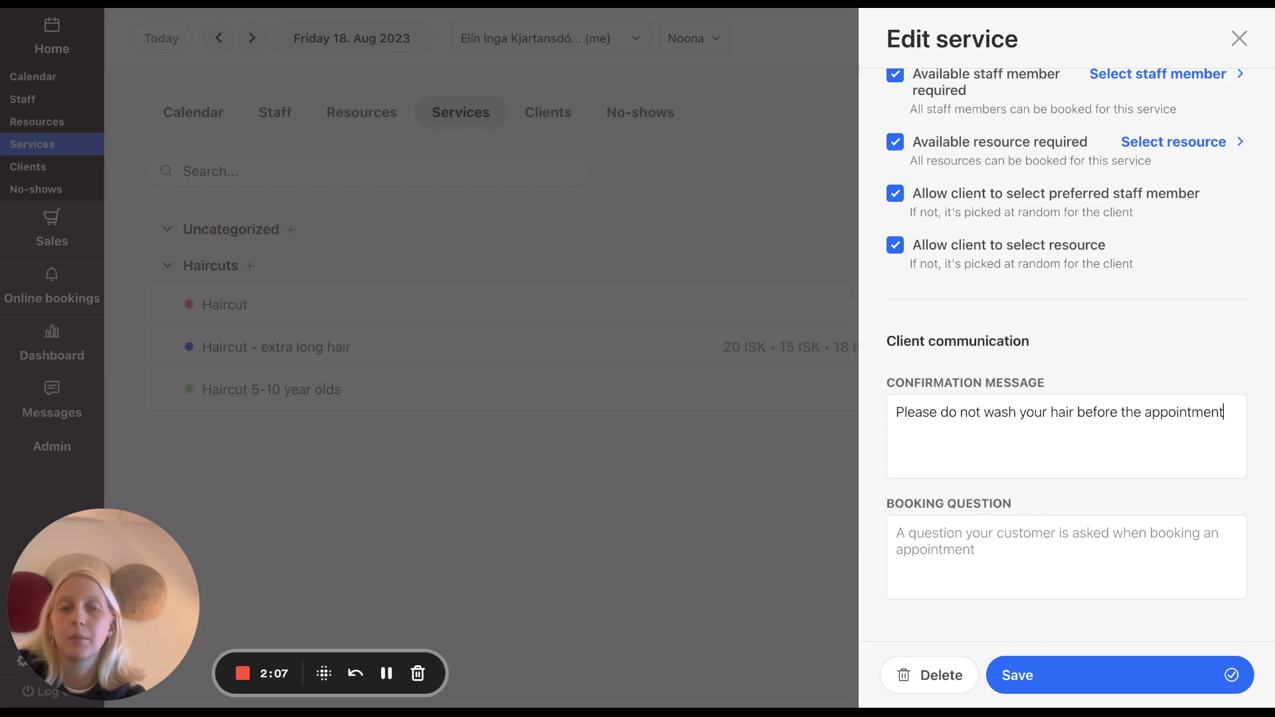
key("Tab")
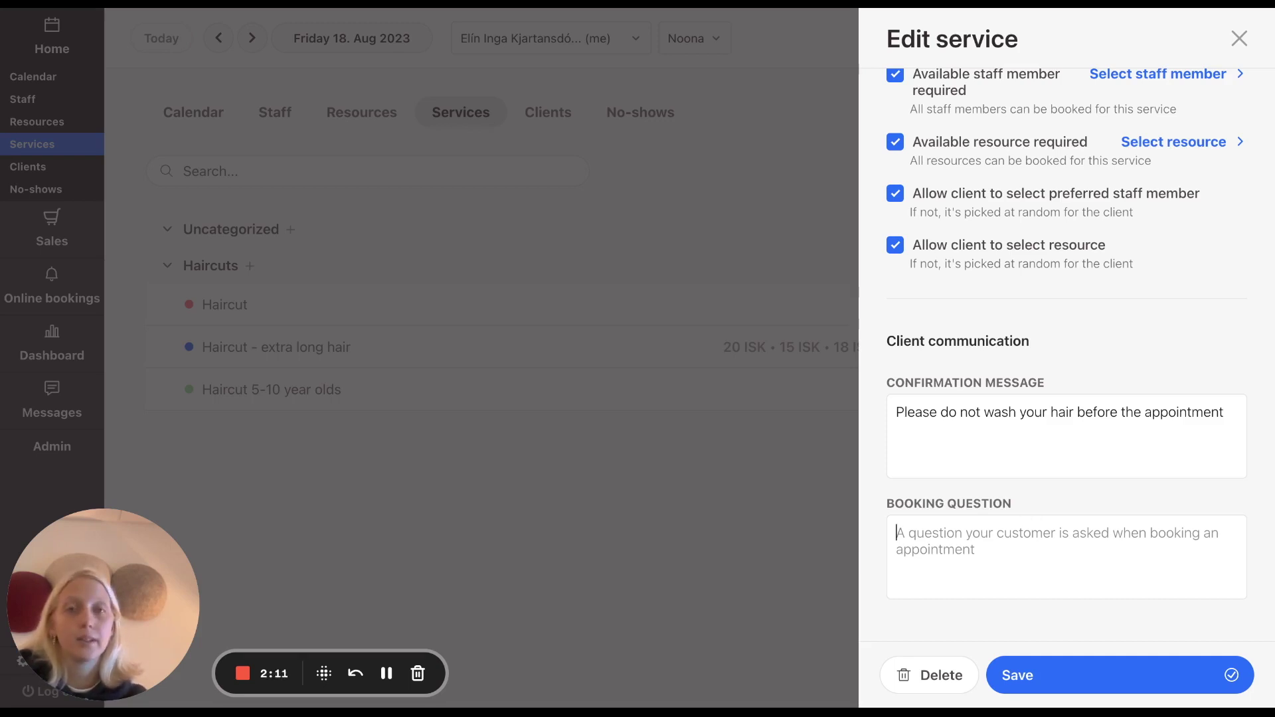
type("What is y")
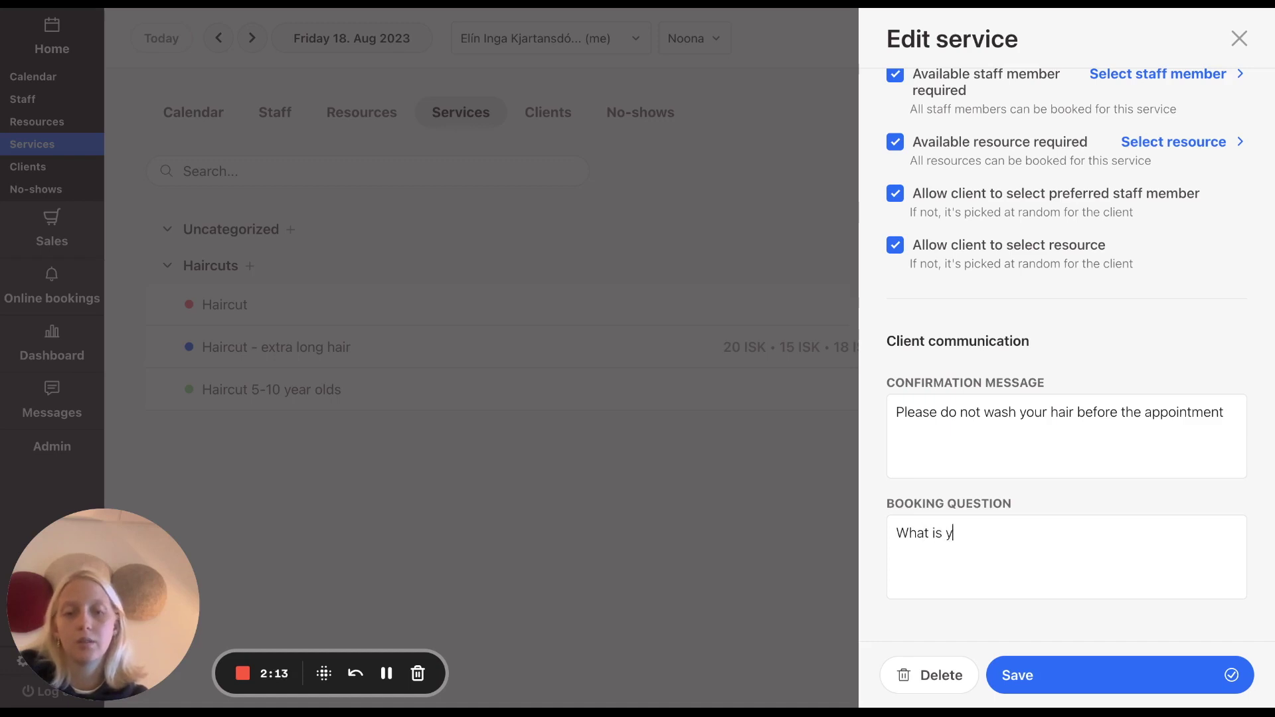
type("our hairtu")
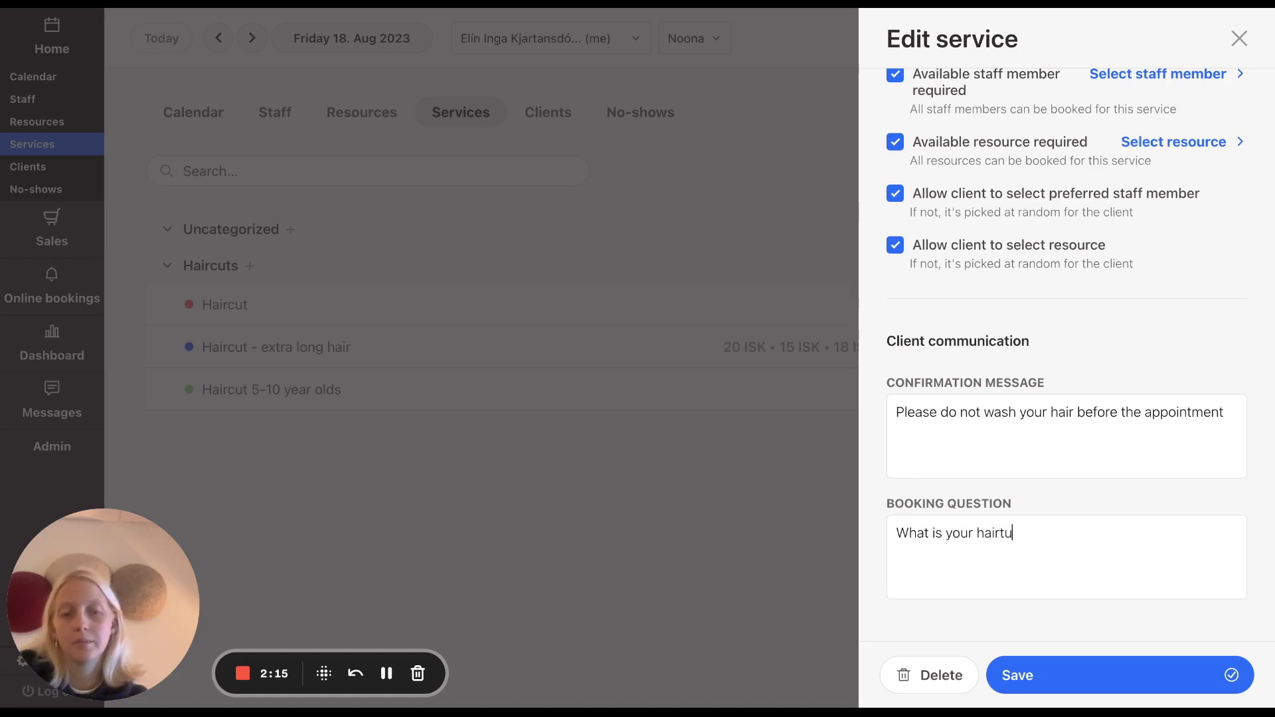
Correct the booking question to 'What is your hair type?', save, and go to Online bookings.
key("BackSpace")
type("ype?")
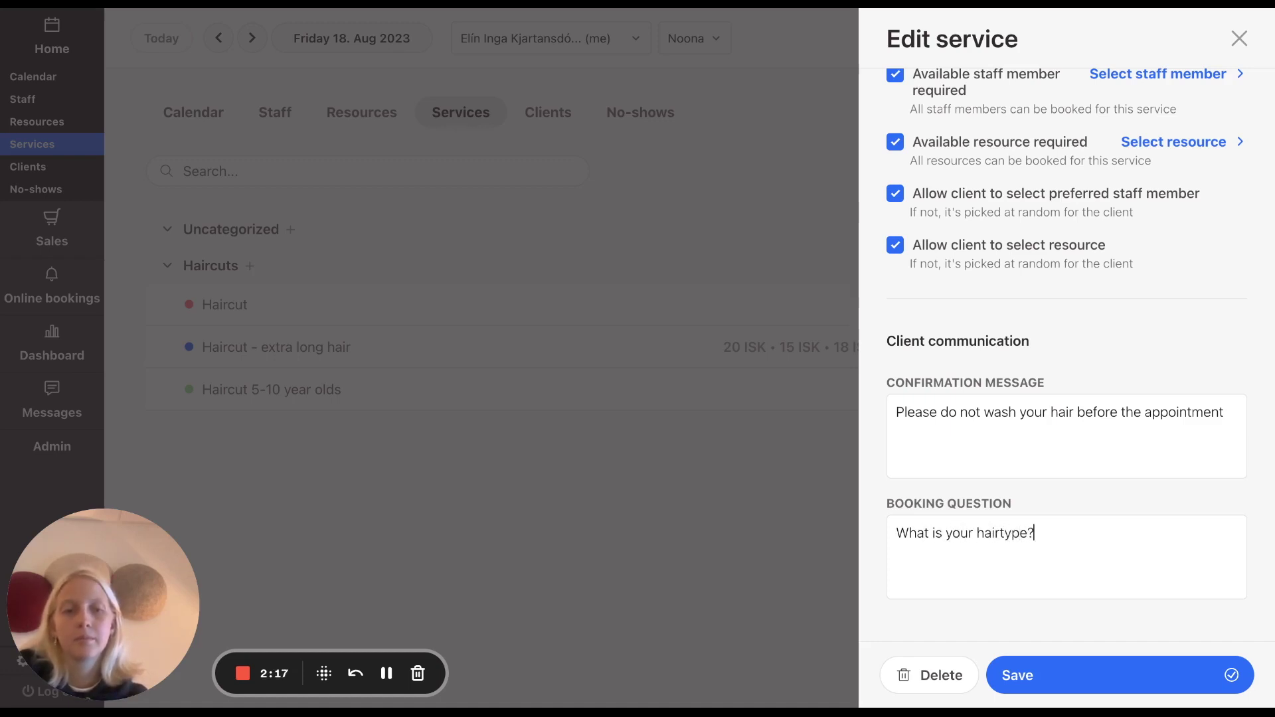
left_click(999, 533)
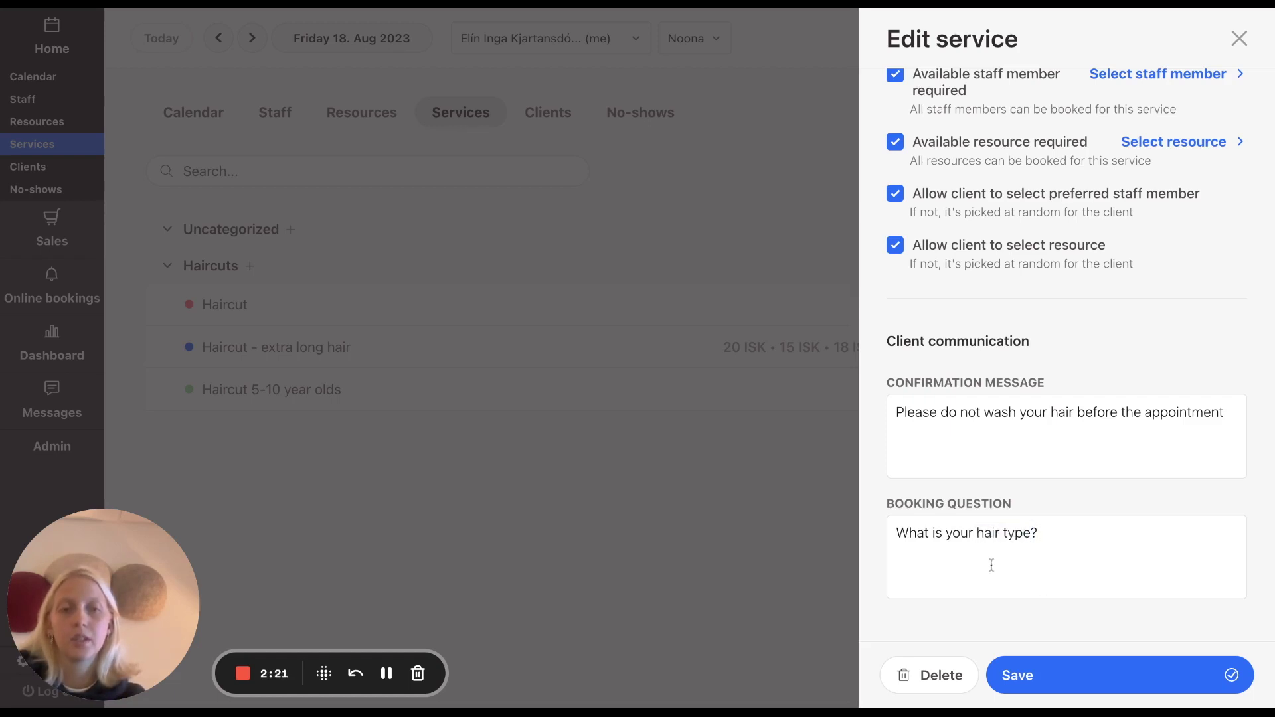
left_click(1056, 673)
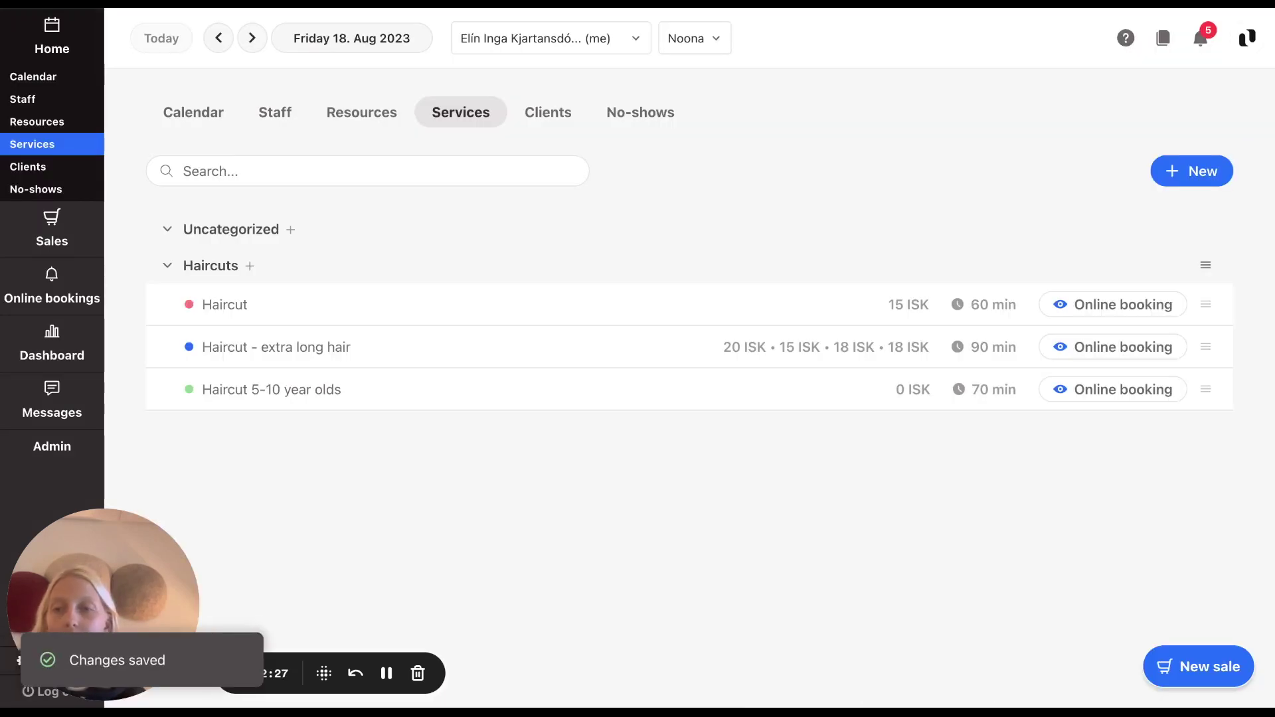
left_click(51, 298)
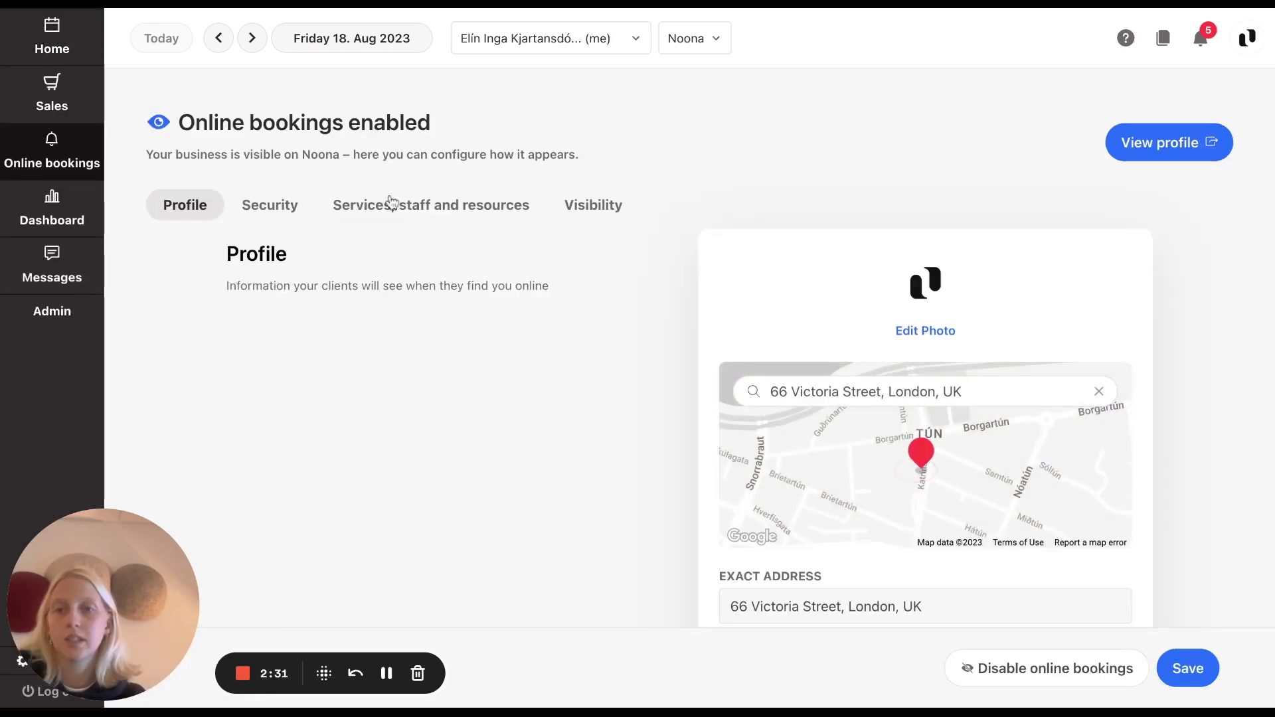
Expand the Haircuts category in the 'Services, staff and resources' settings.
left_click(430, 204)
scroll(399, 411, "down", 4)
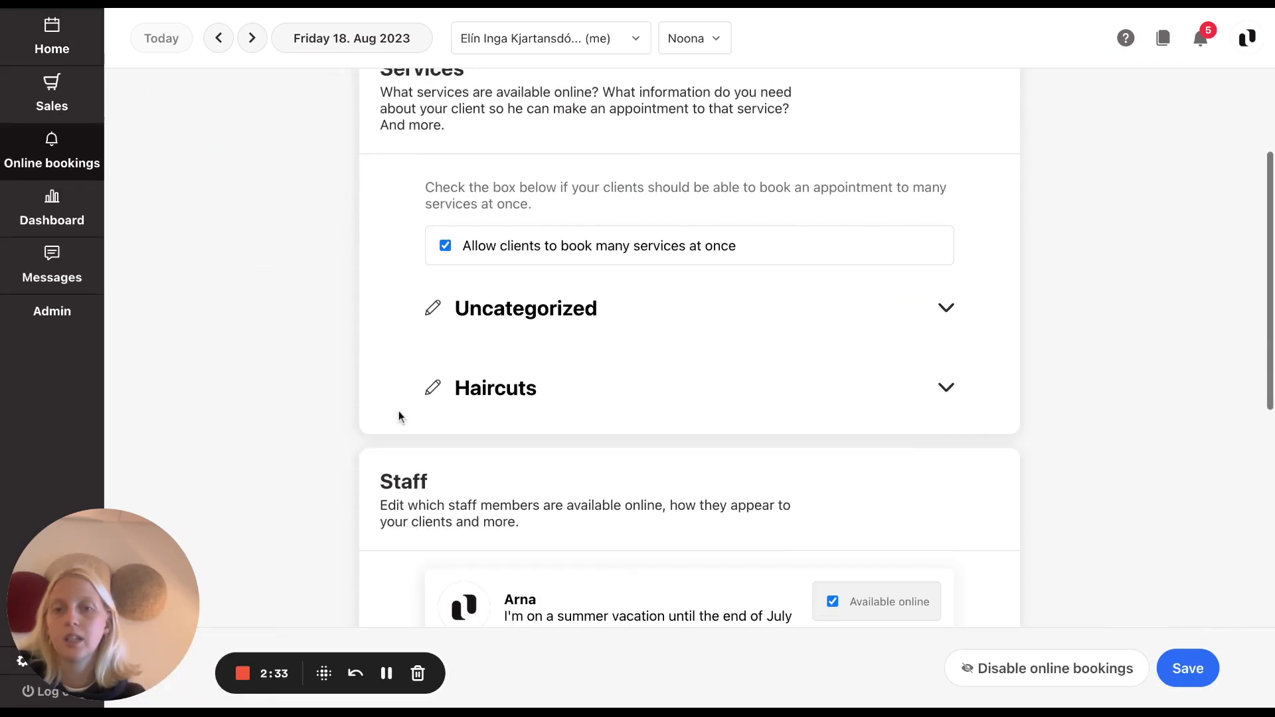
left_click(945, 387)
scroll(946, 393, "down", 1)
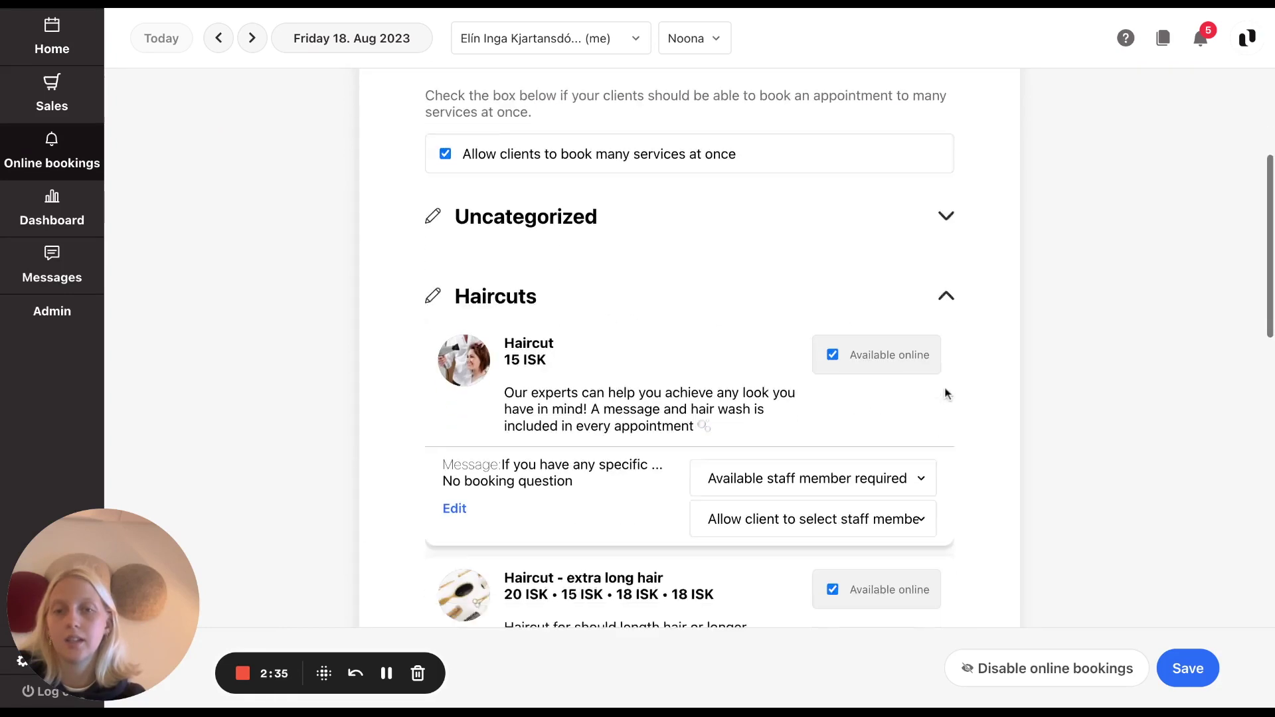
scroll(946, 394, "down", 3)
scroll(947, 394, "down", 1)
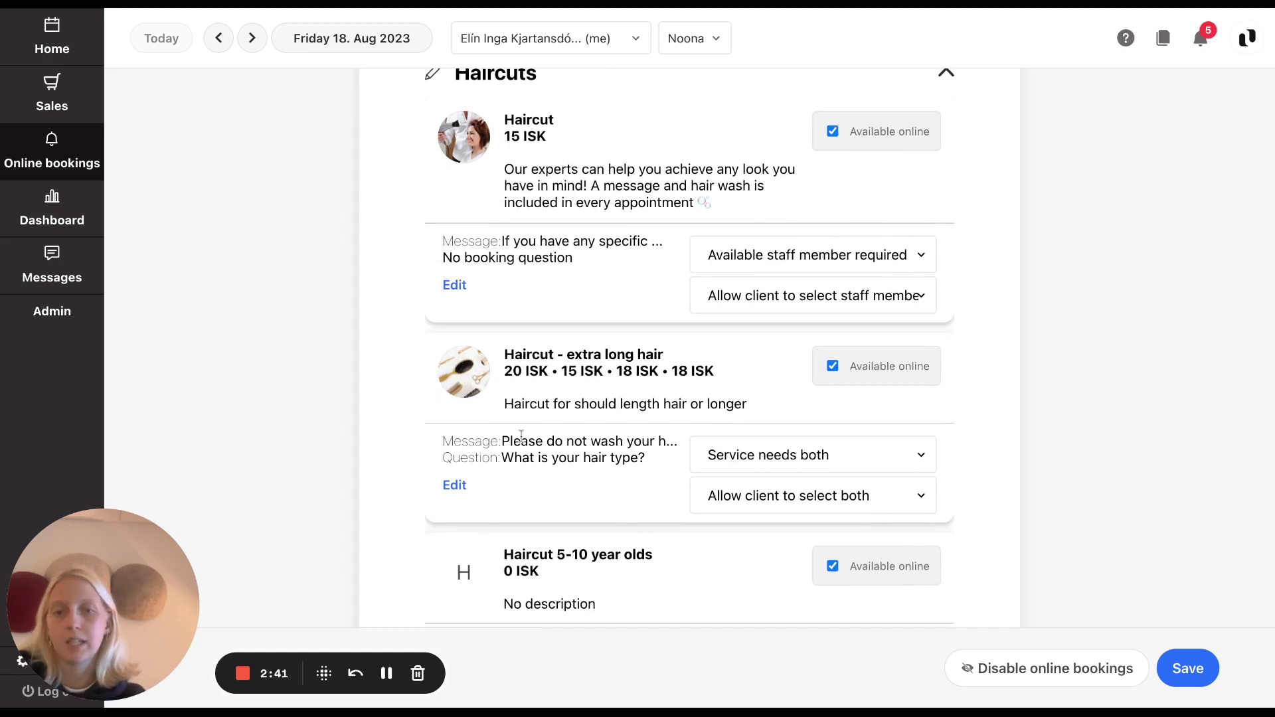
Check the extra long hair service's booking message and question, then close the editor.
left_click(454, 484)
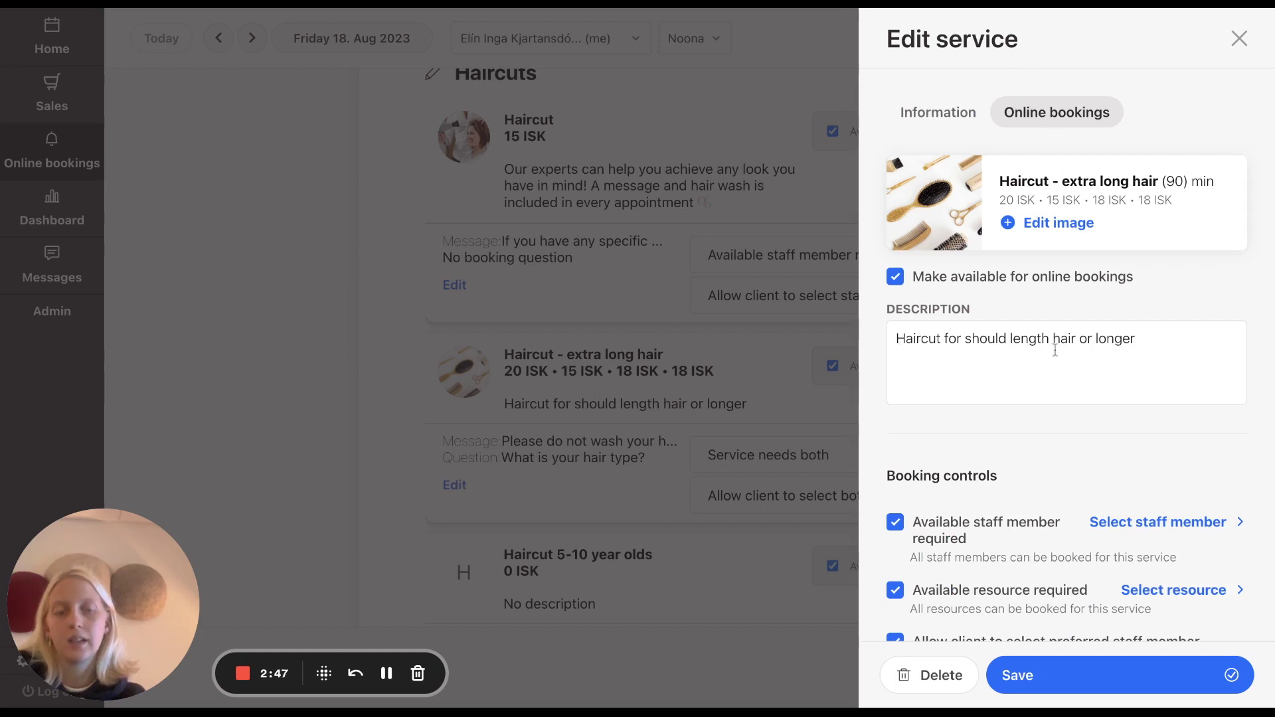
scroll(1055, 349, "down", 3)
scroll(1055, 350, "down", 3)
scroll(1055, 349, "down", 2)
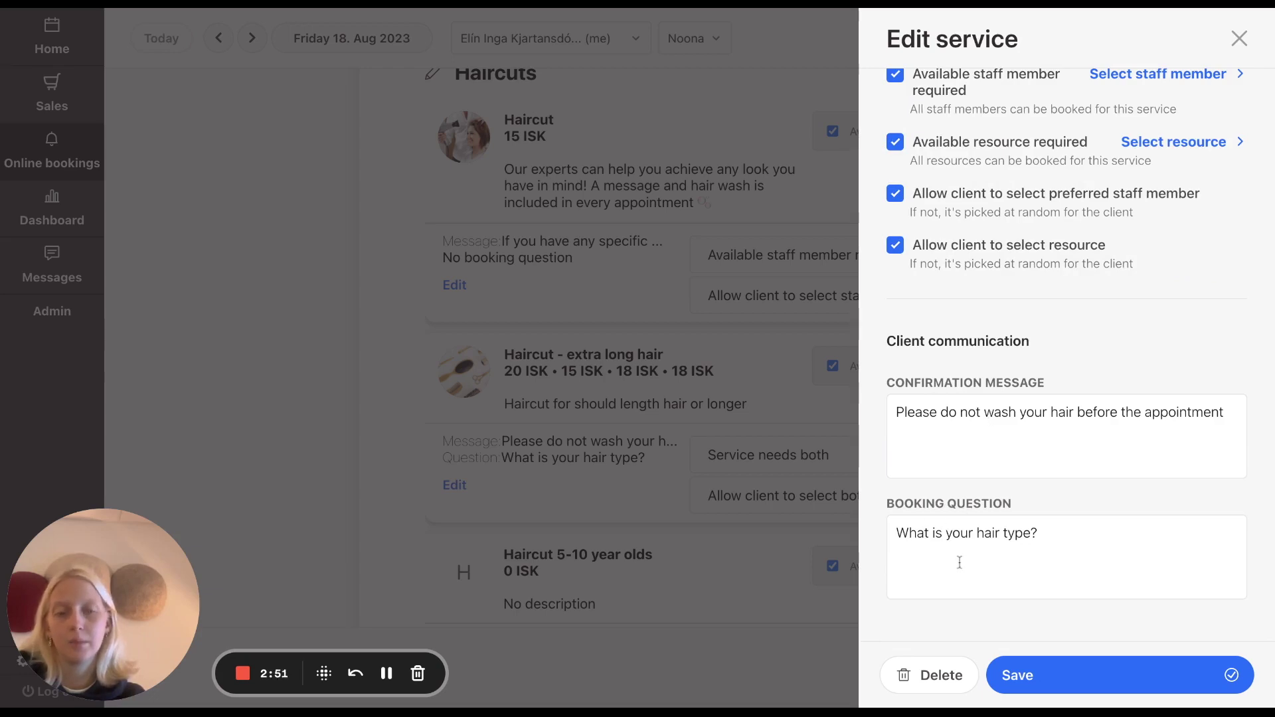
scroll(1021, 399, "up", 2)
scroll(1020, 341, "up", 5)
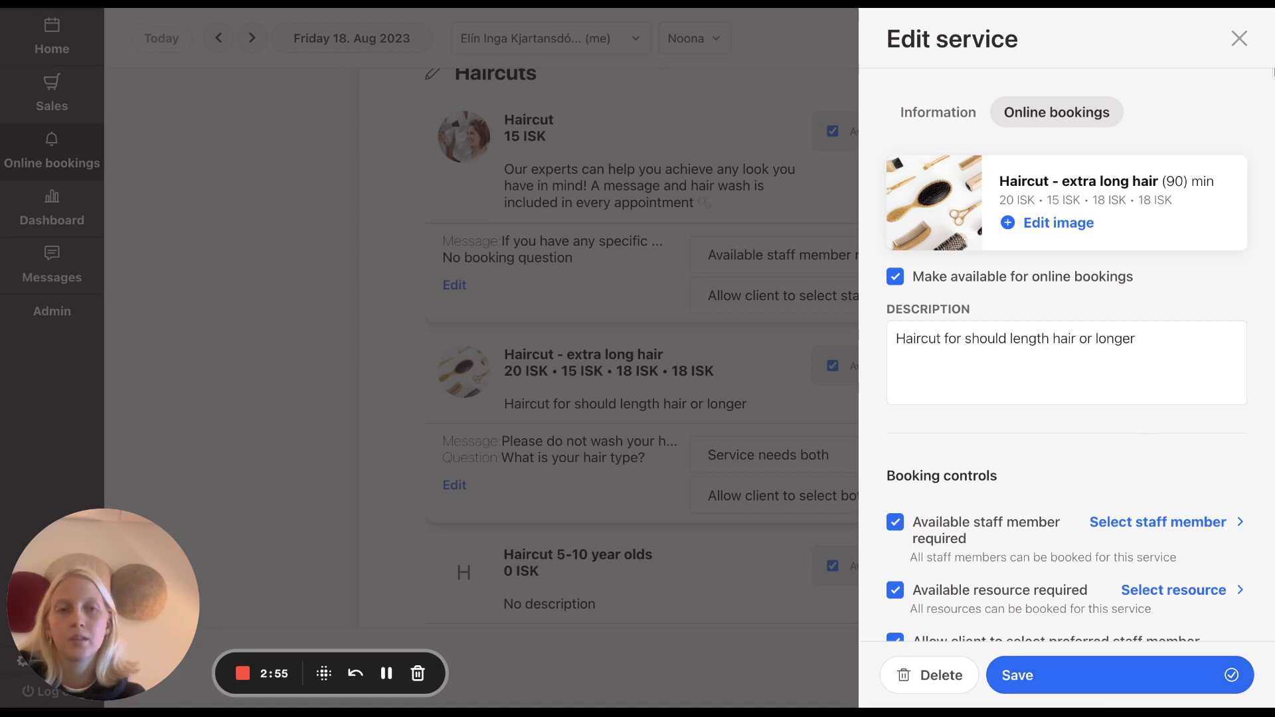
left_click(1239, 39)
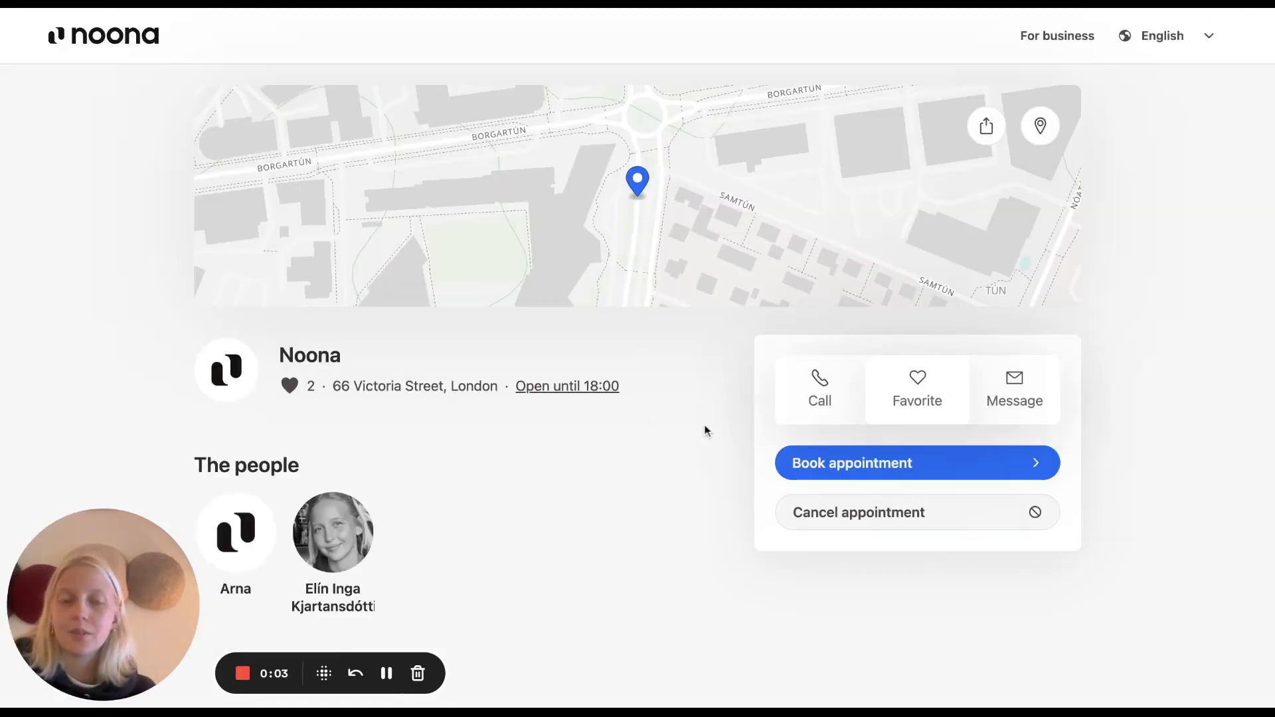
Begin a test booking of 'Haircut - extra long hair' with any employee.
left_click(827, 463)
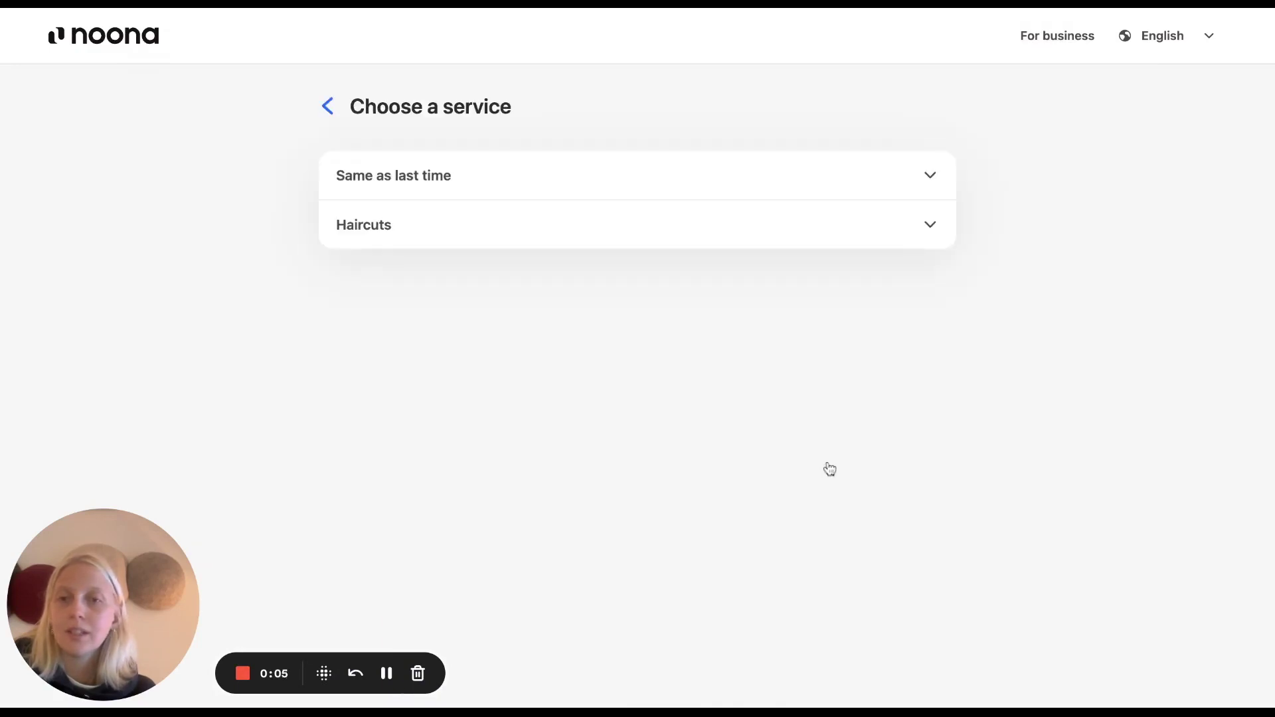
left_click(724, 225)
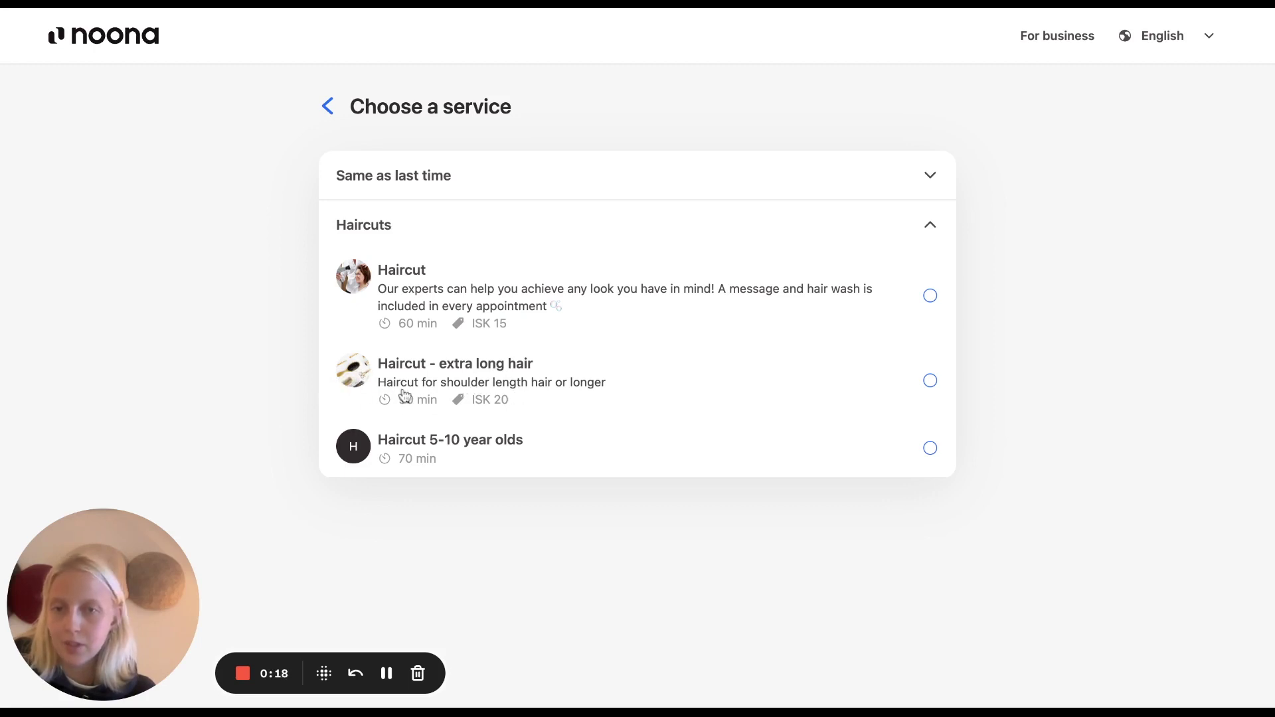
left_click(798, 388)
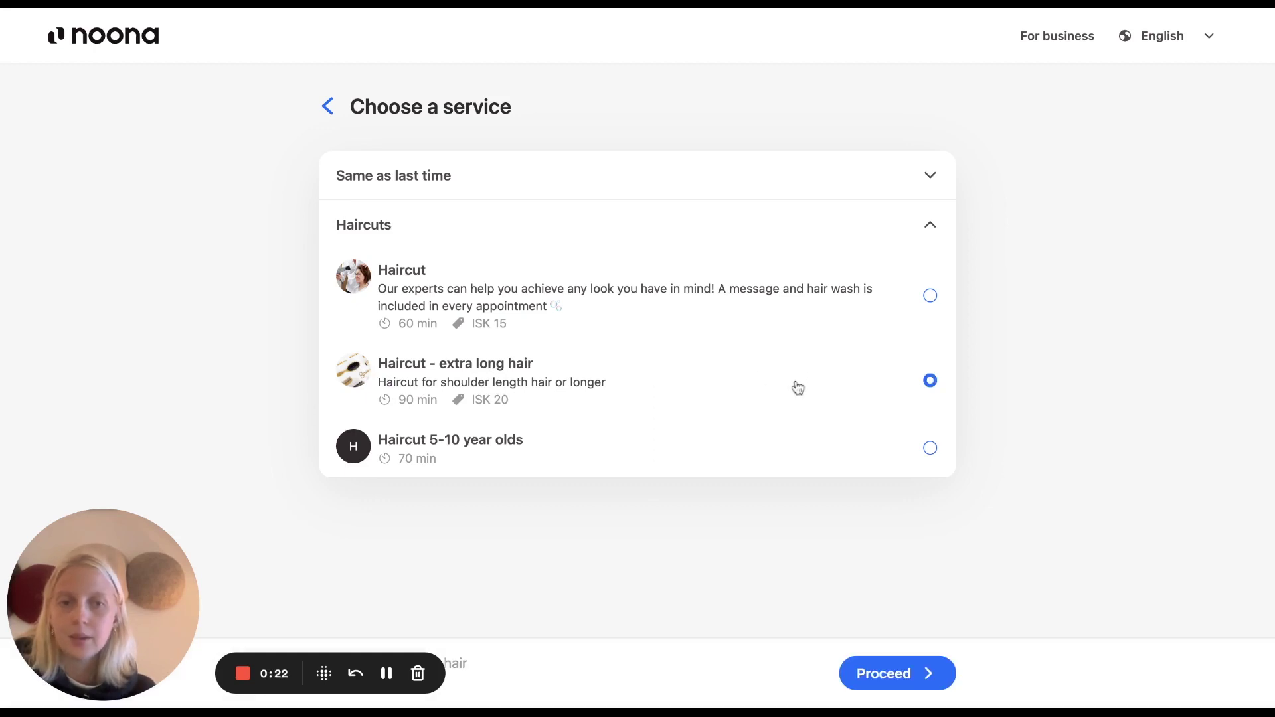
left_click(897, 674)
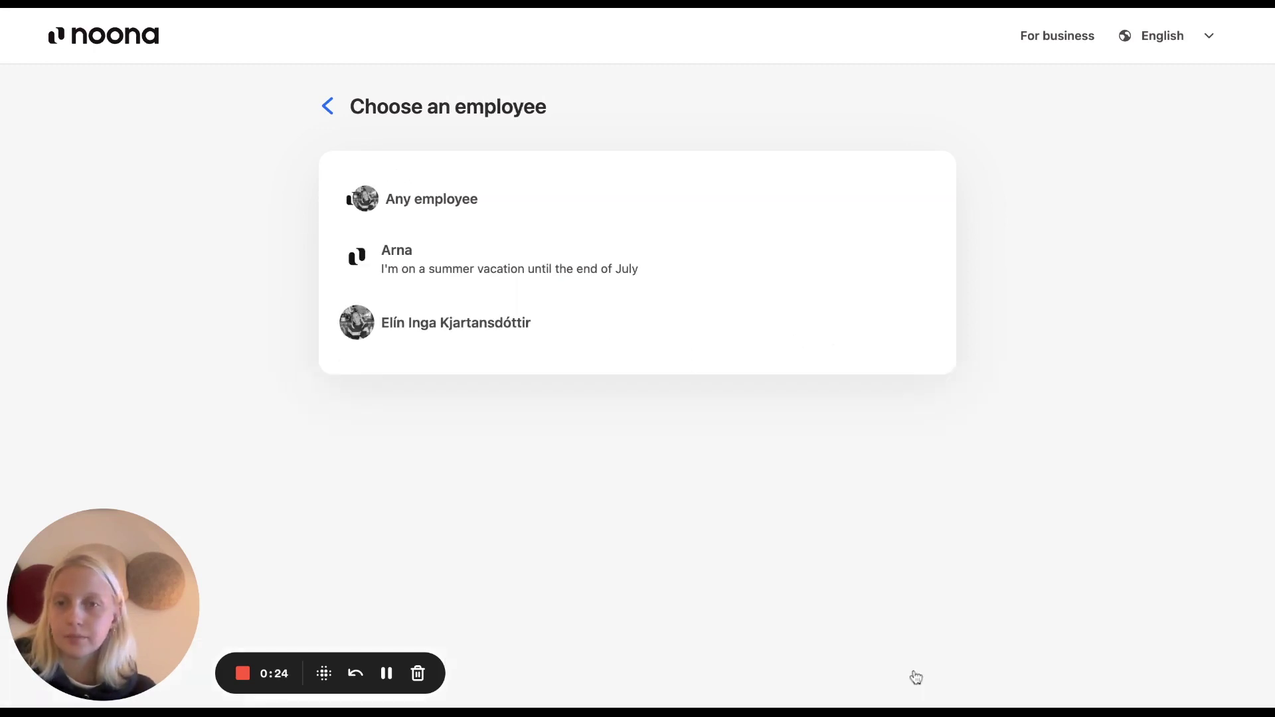
left_click(453, 203)
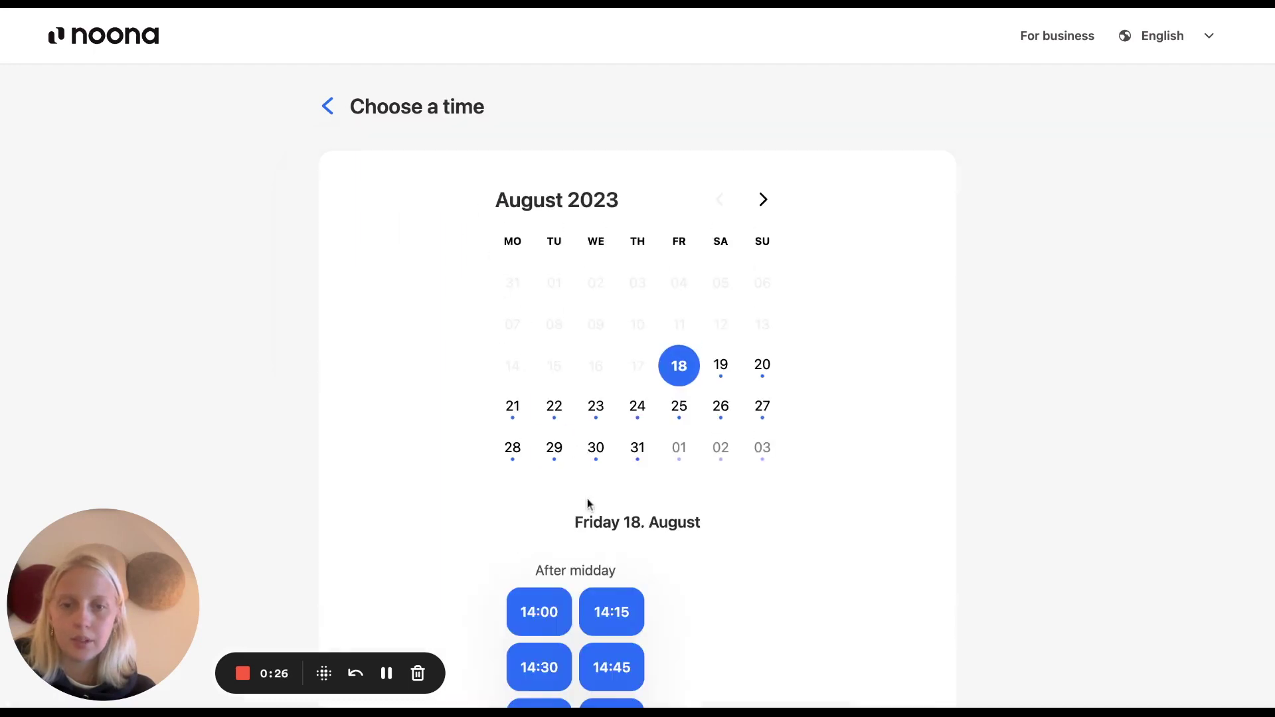
Book Friday 18 August at 14:00, answer the hair type question 'Thin hair', and confirm.
left_click(539, 628)
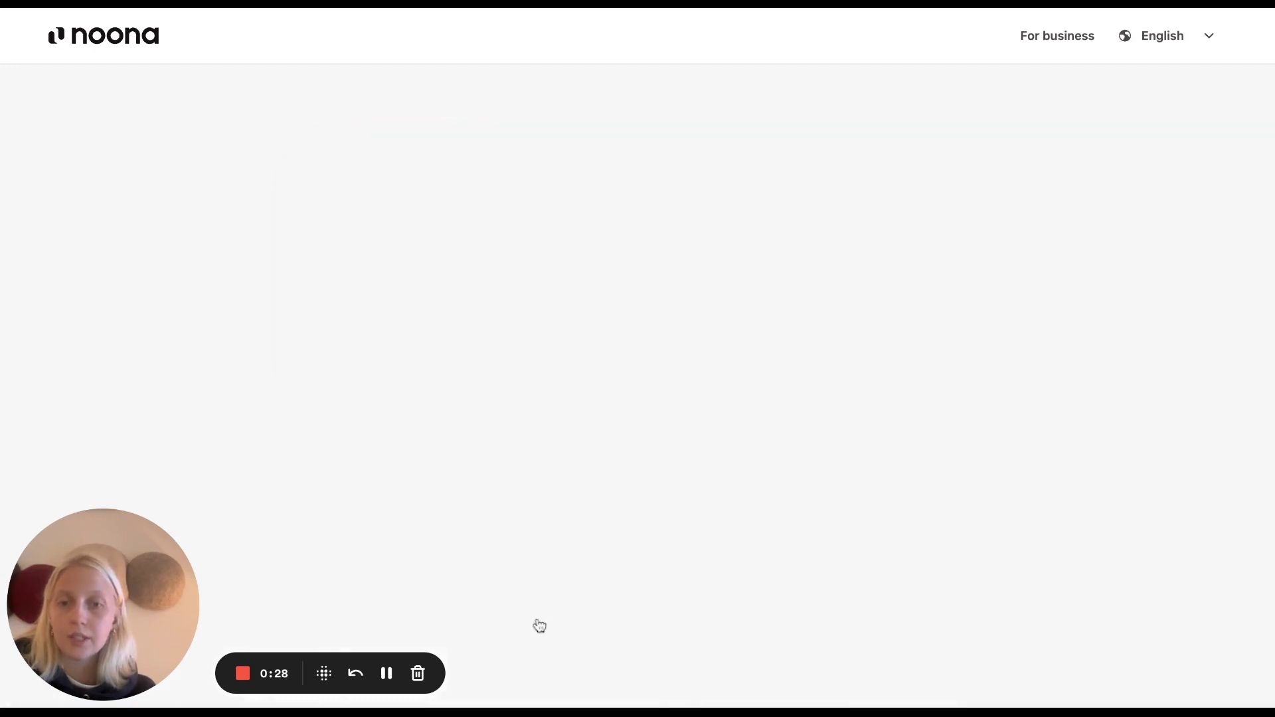
scroll(539, 625, "down", 3)
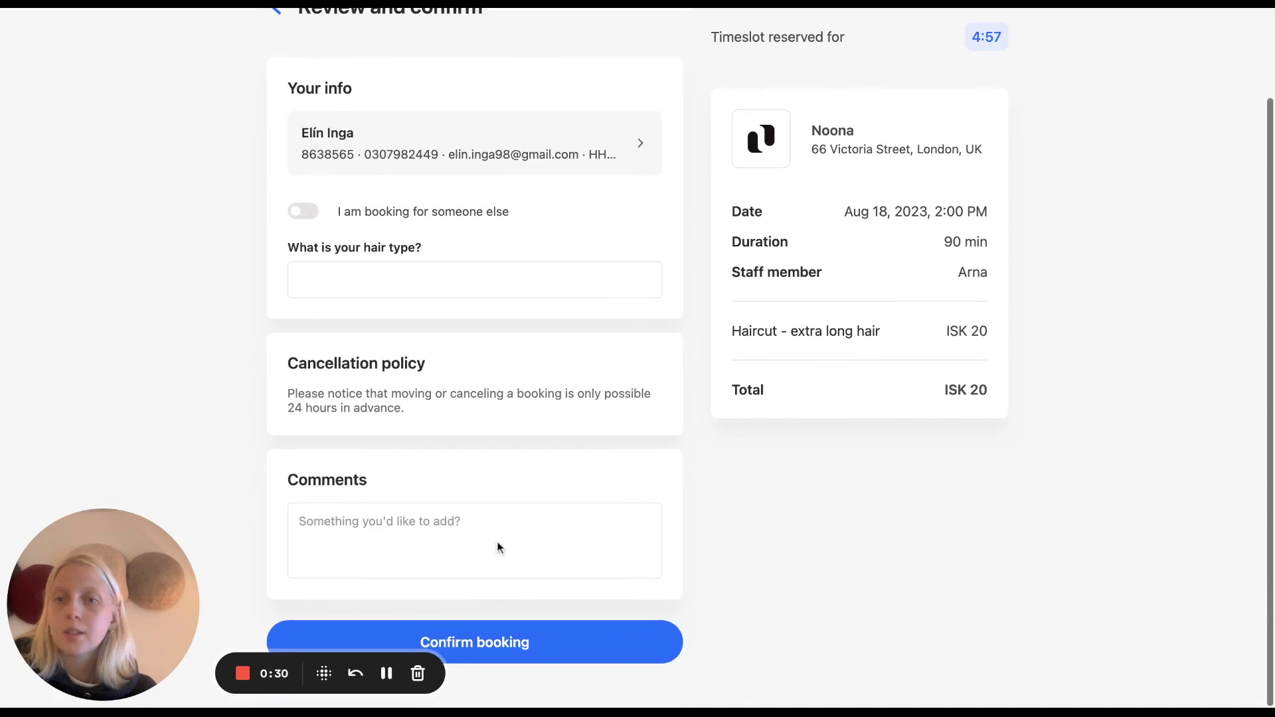
triple_click(289, 251)
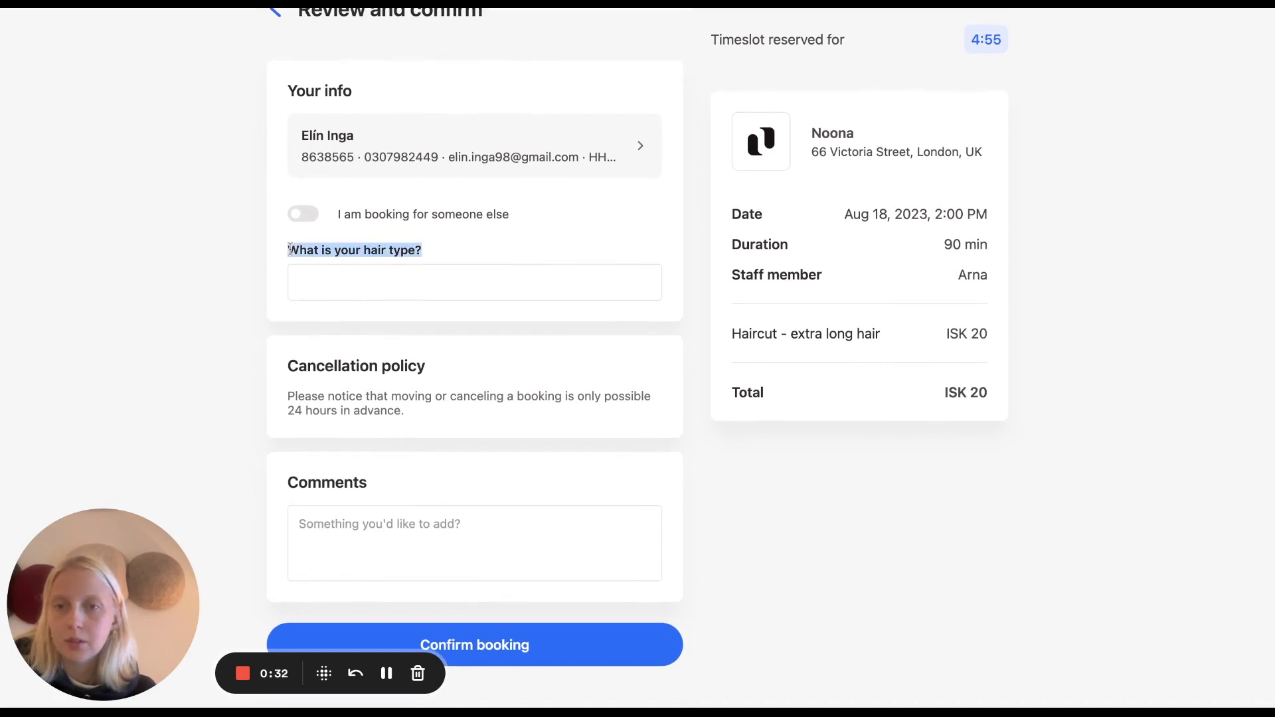
left_click(429, 279)
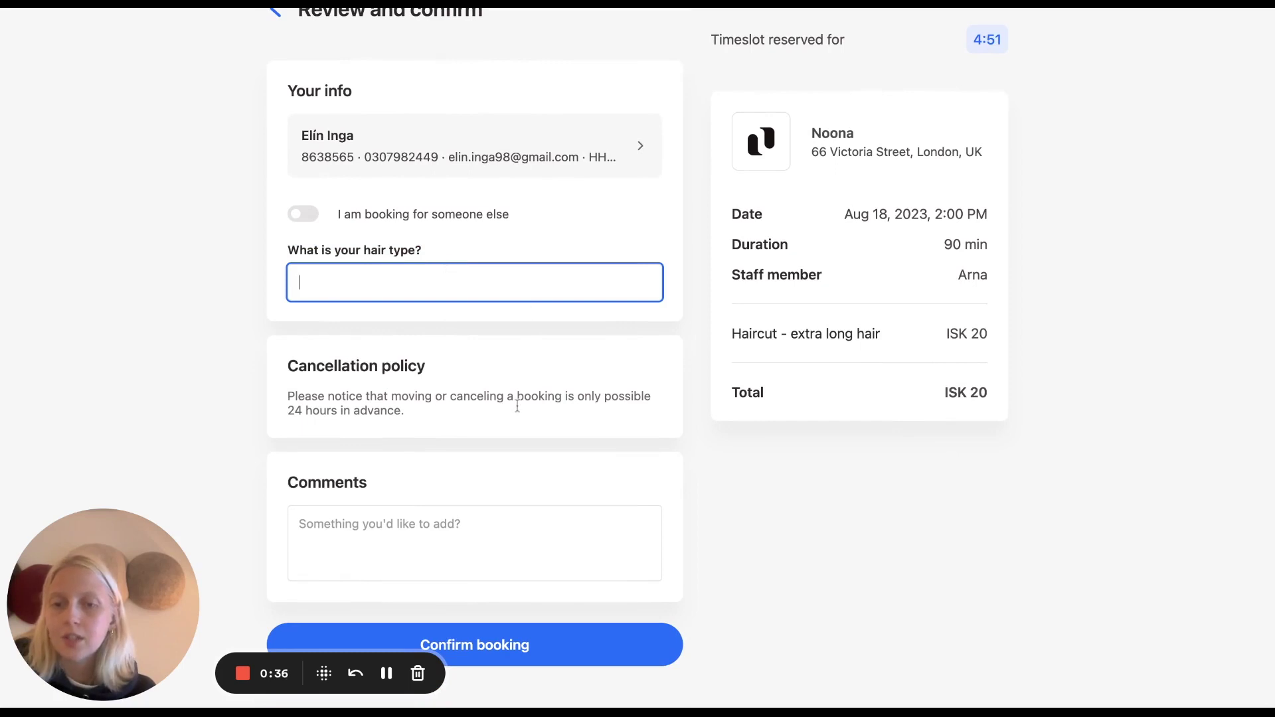
left_click(498, 645)
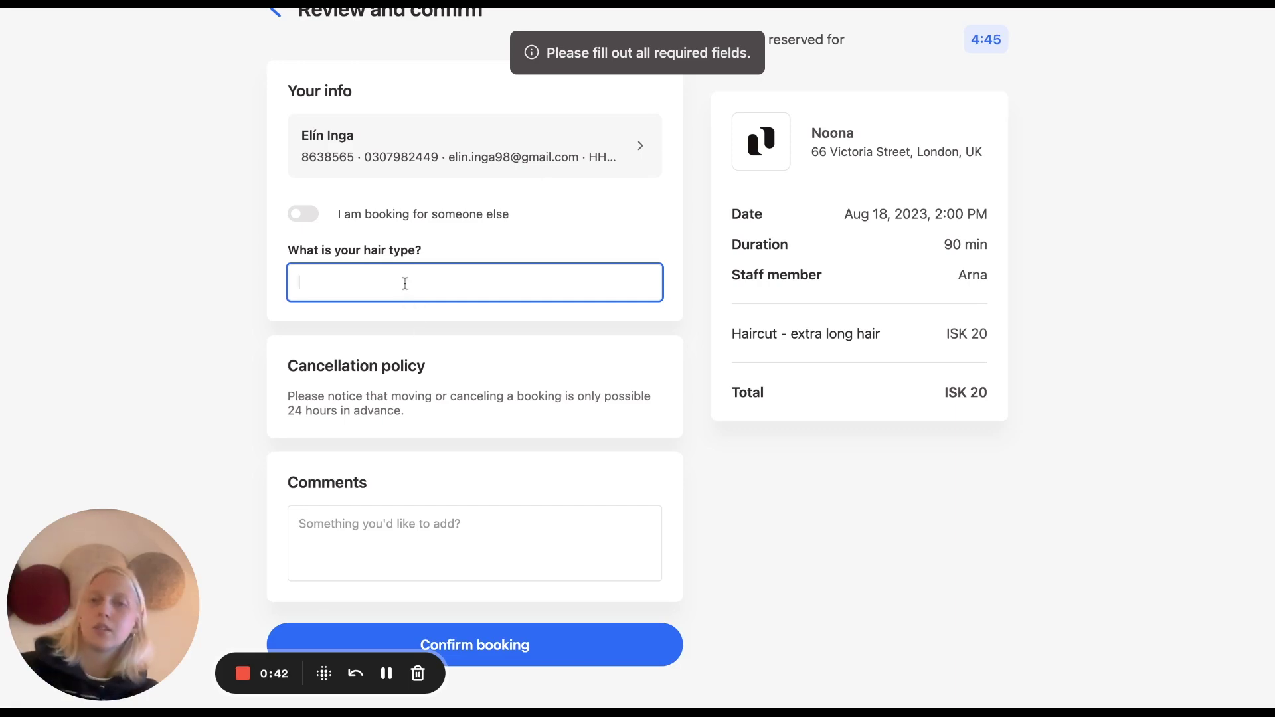
type("Thin")
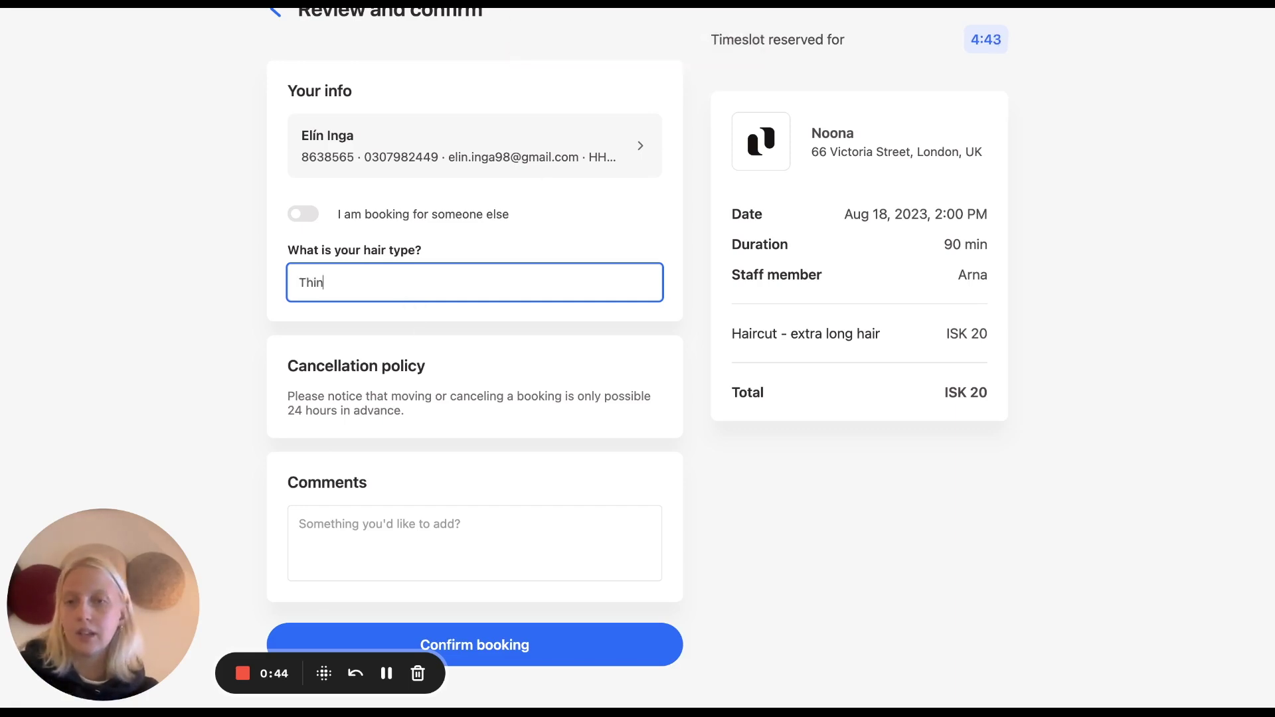
type(" hair")
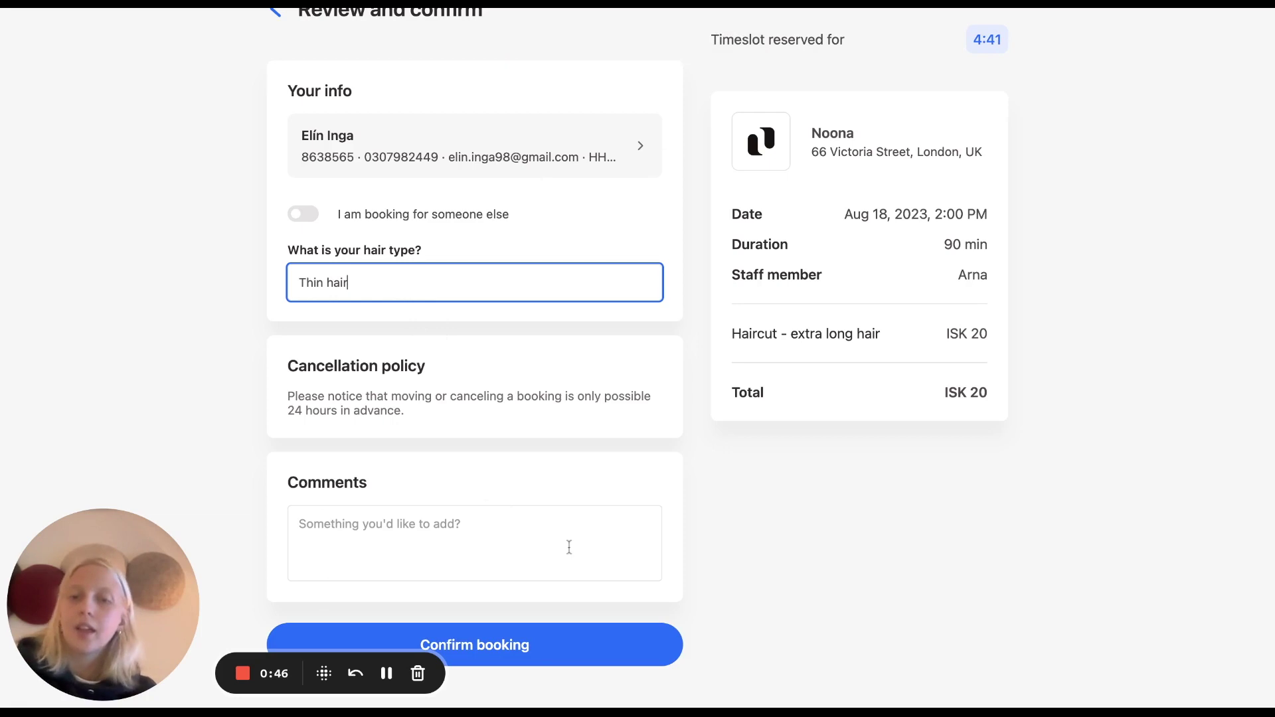
left_click(548, 637)
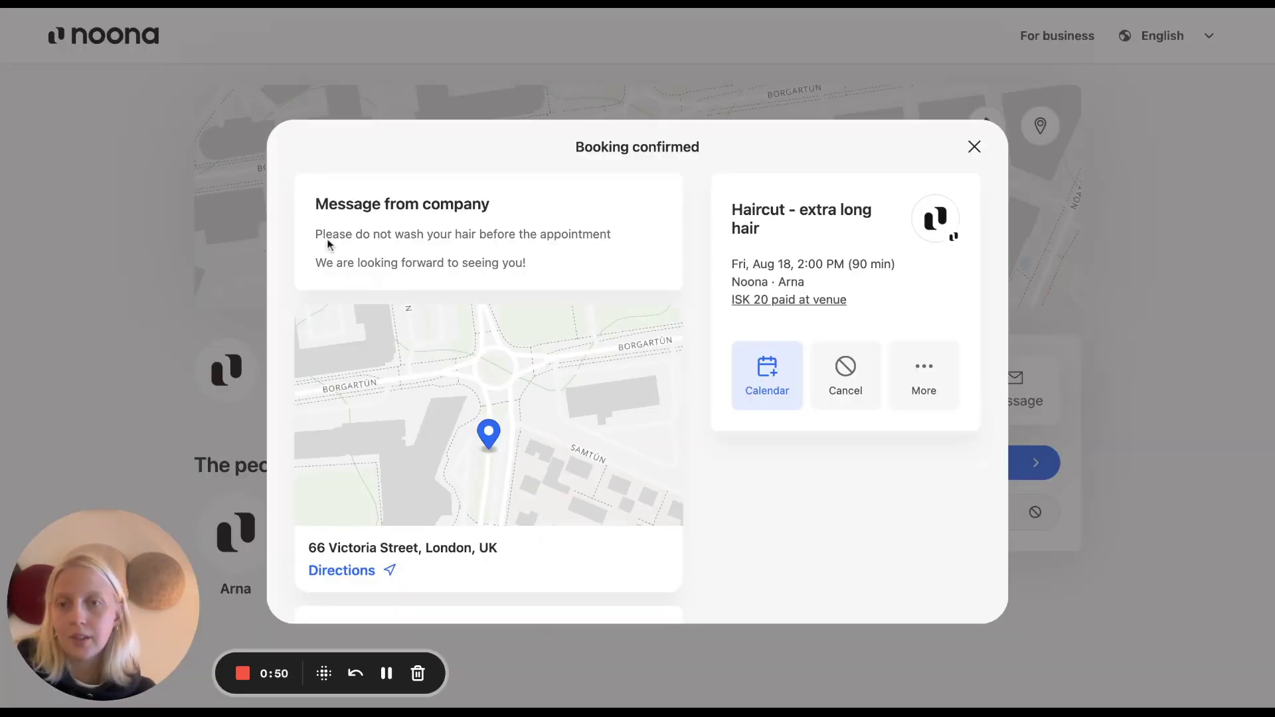
triple_click(314, 233)
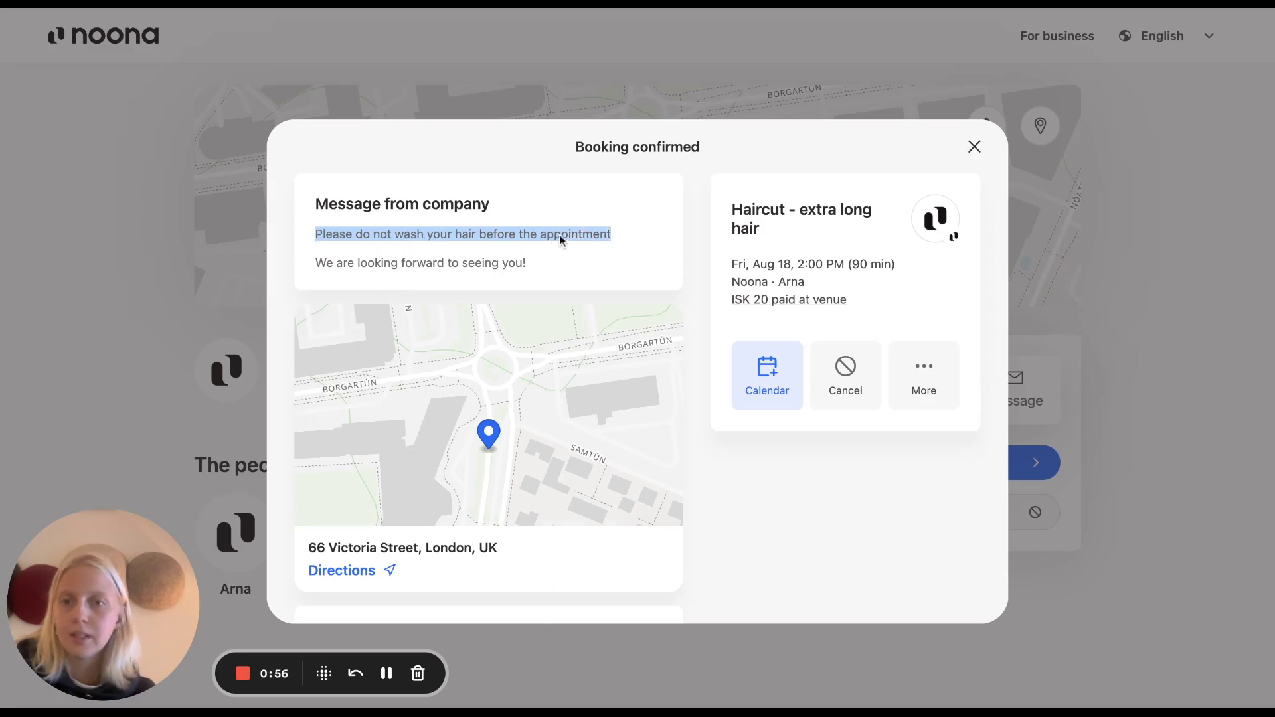
left_click_drag(315, 263, 516, 263)
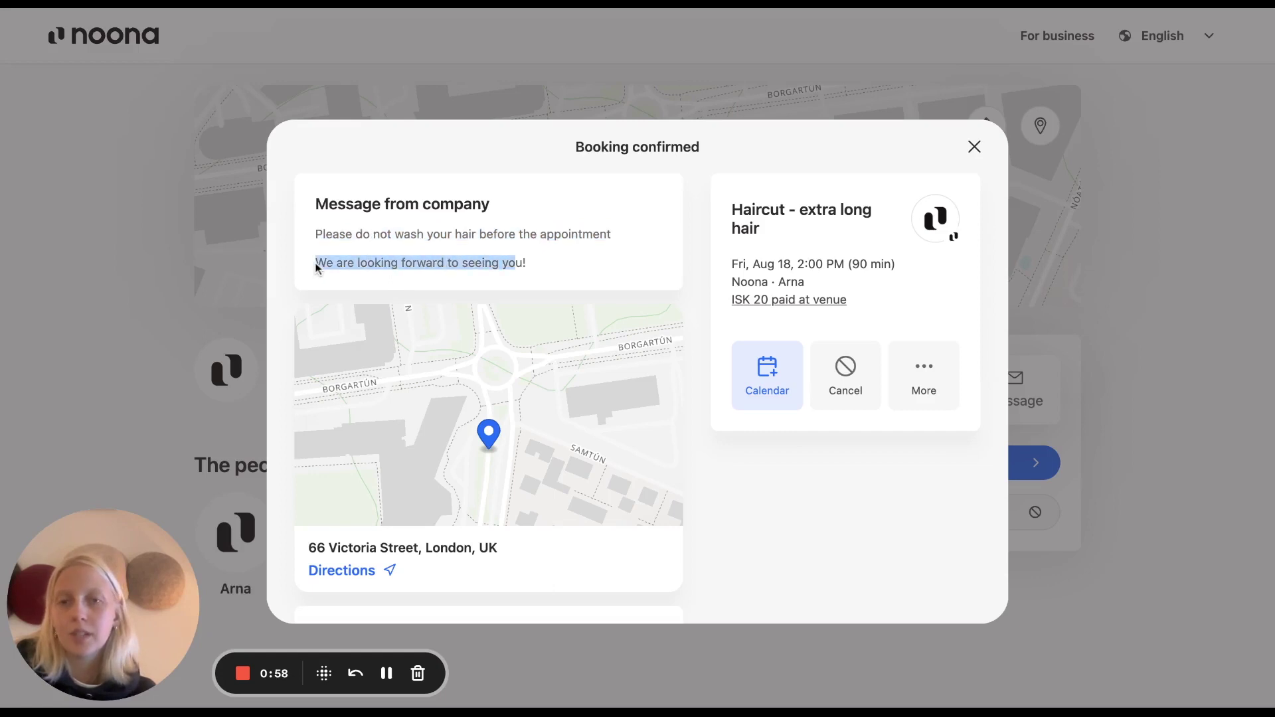
left_click(553, 267)
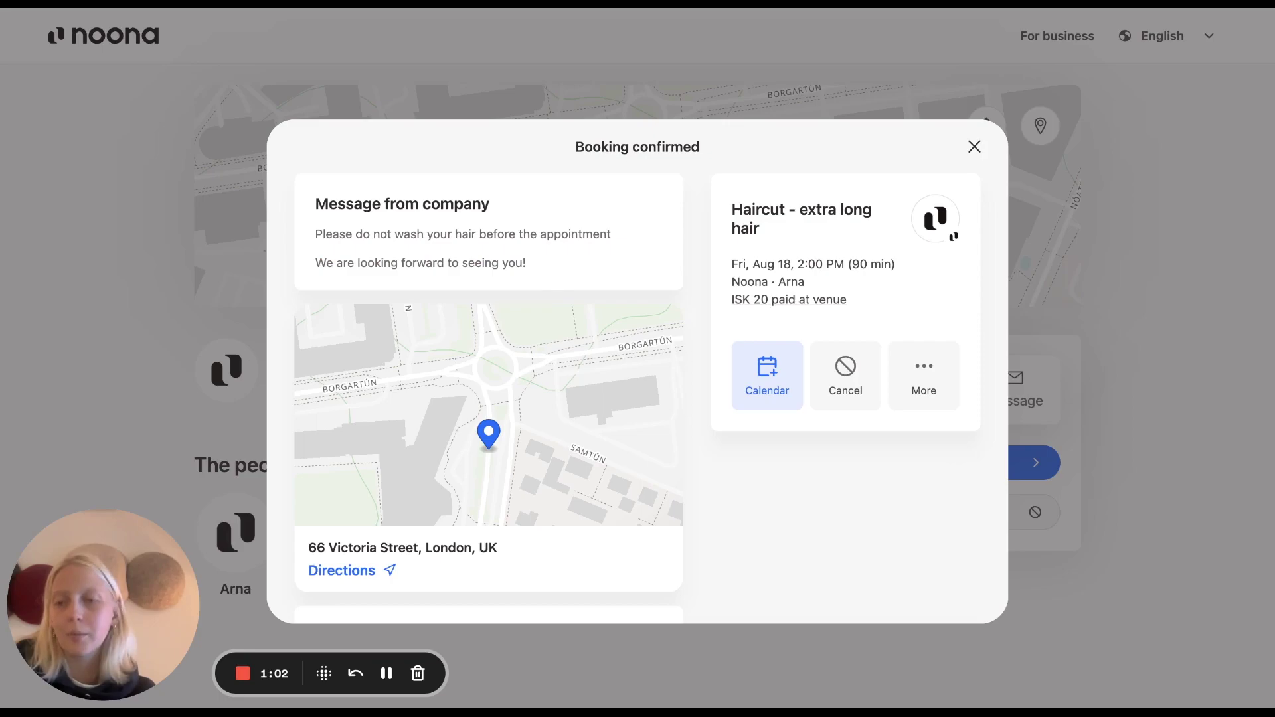